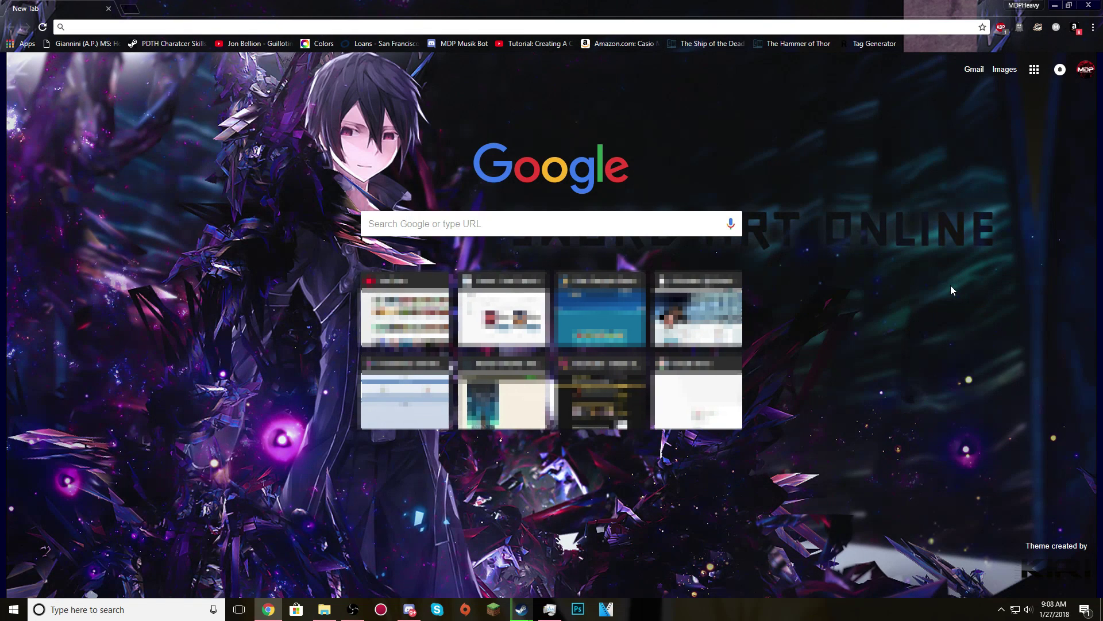
Search the web for "minecraft comes alive" and open the Radix-Shock Mods download page for the mod
text(mine)
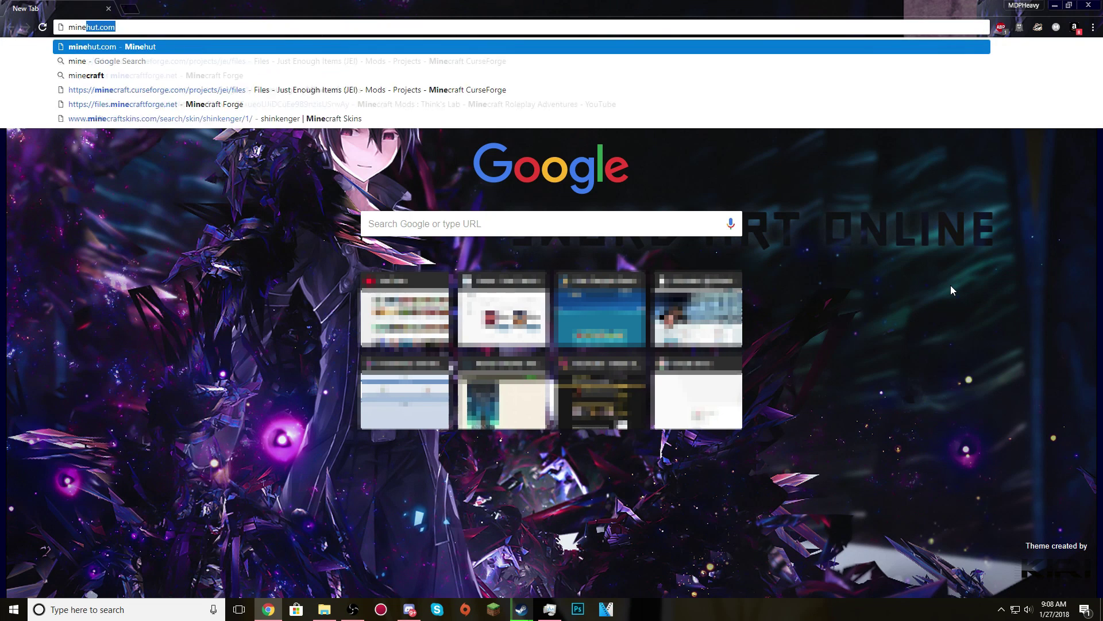
text(craft)
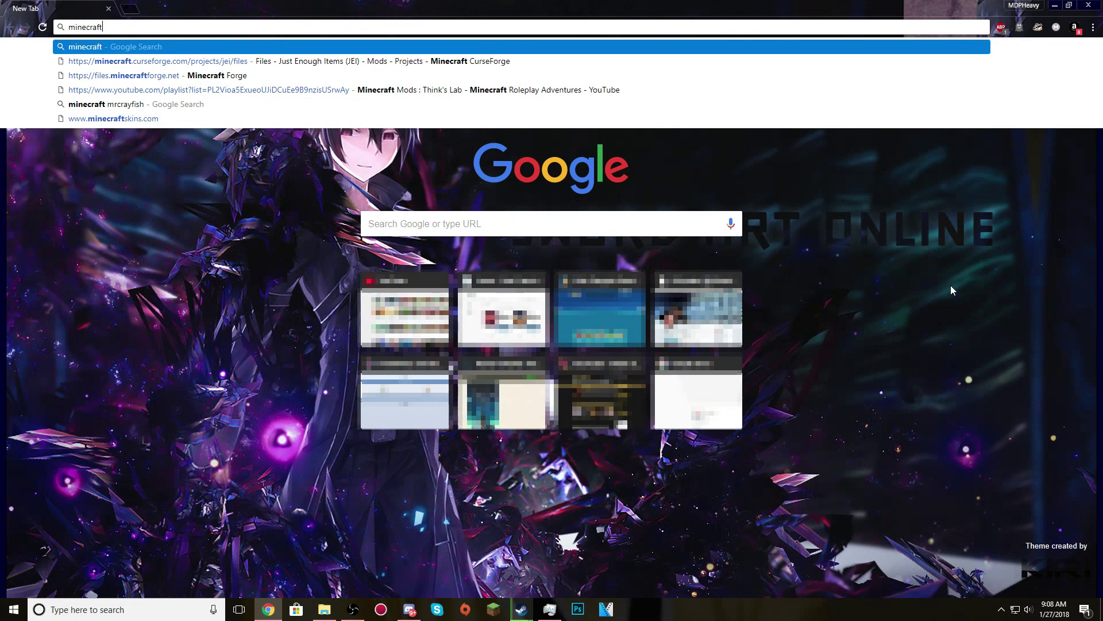
text( comes alive)
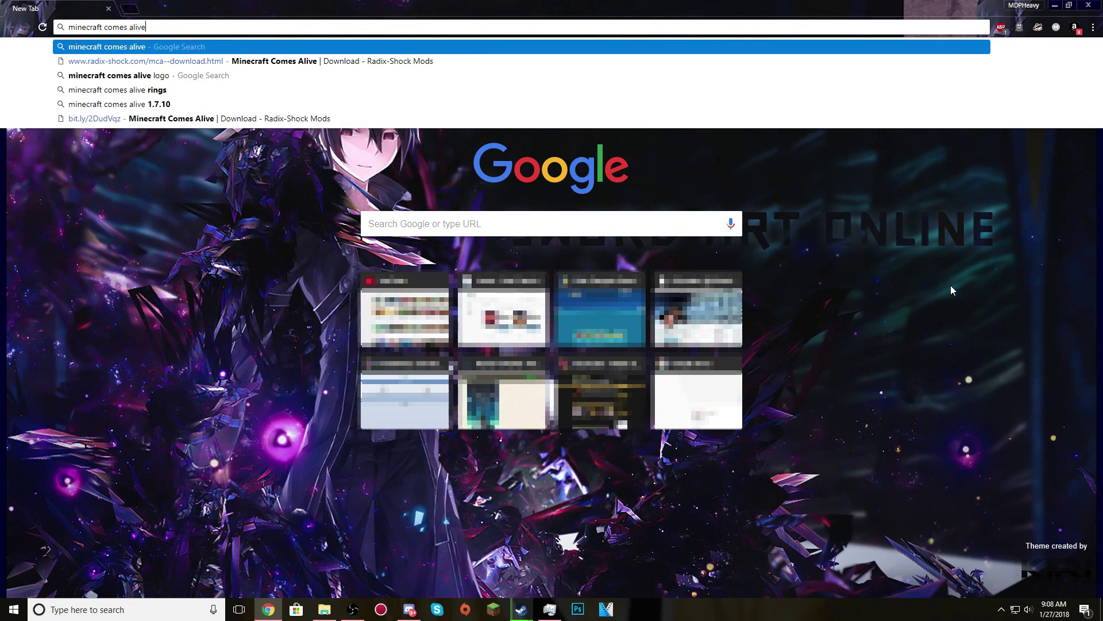
key(Return)
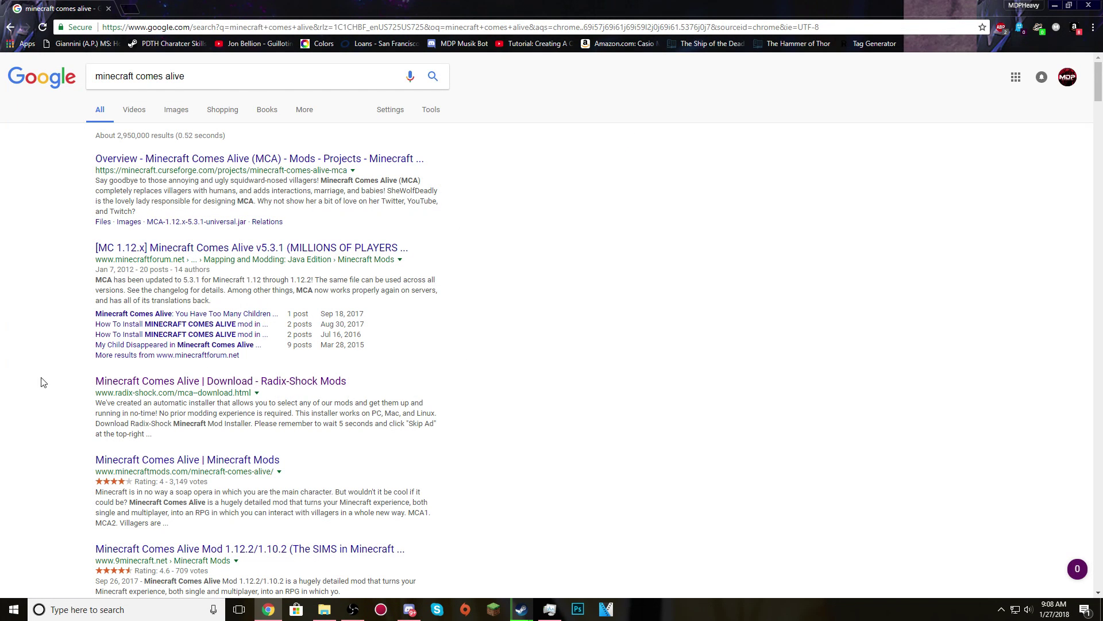
drag(41, 381, 441, 386)
click(66, 400)
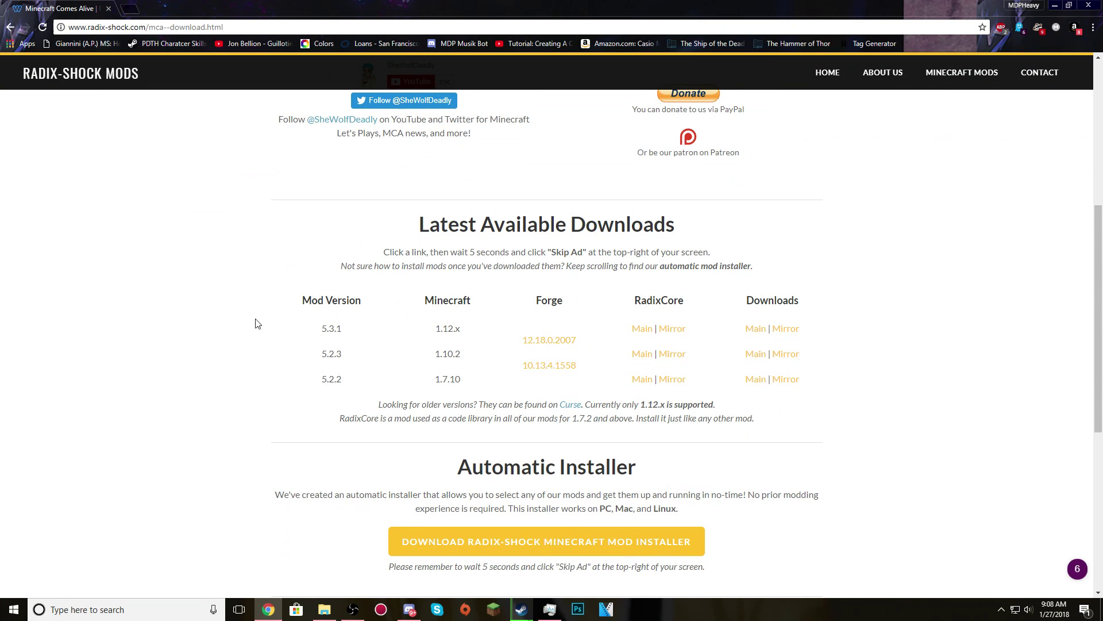
Examine the mod versions, matching Minecraft versions and RadixCore column in the Latest Available Downloads table
drag(273, 323, 450, 384)
click(354, 336)
drag(327, 339, 456, 325)
click(464, 333)
drag(315, 356, 439, 376)
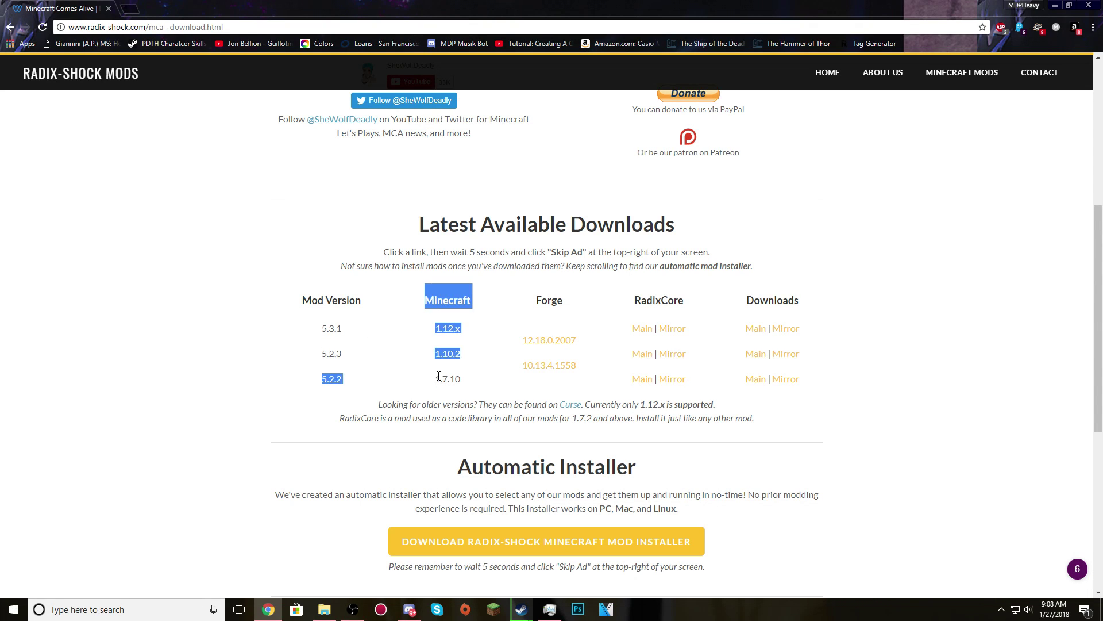
click(472, 383)
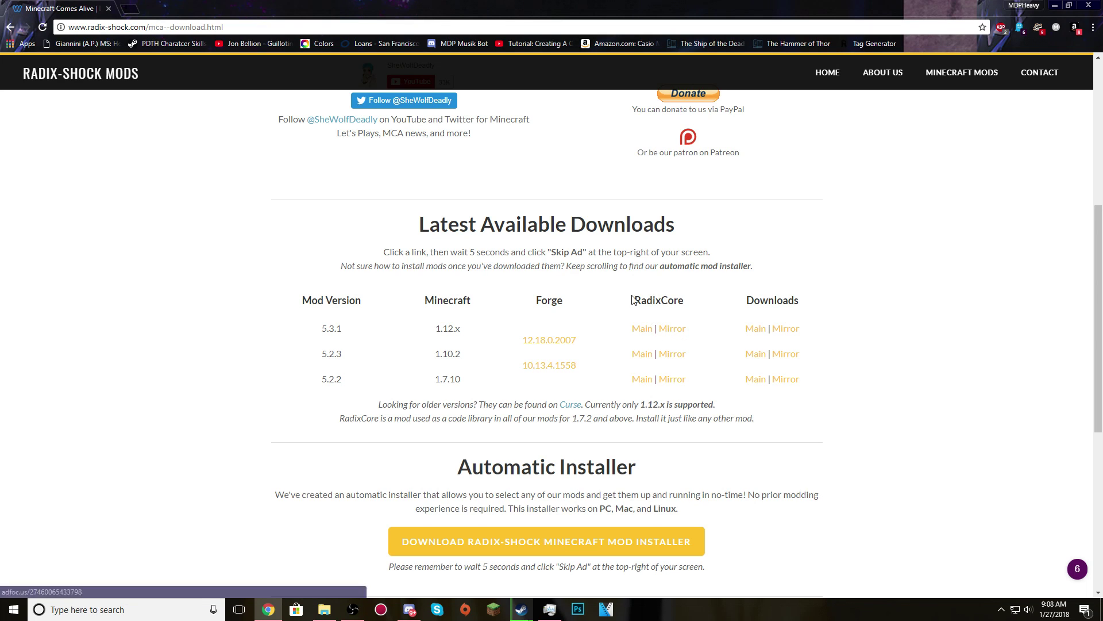
drag(631, 299, 725, 305)
click(598, 343)
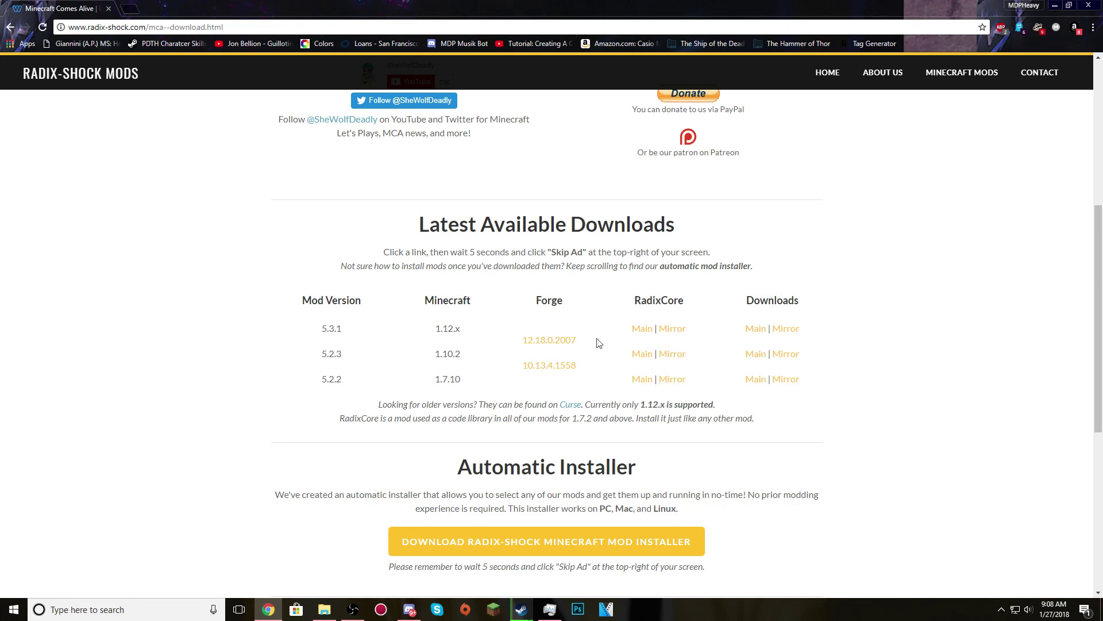
Open the main RadixCore and mod download links for Minecraft 1.12.x in separate tabs
middle_click(642, 329)
key(ctrl+Tab)
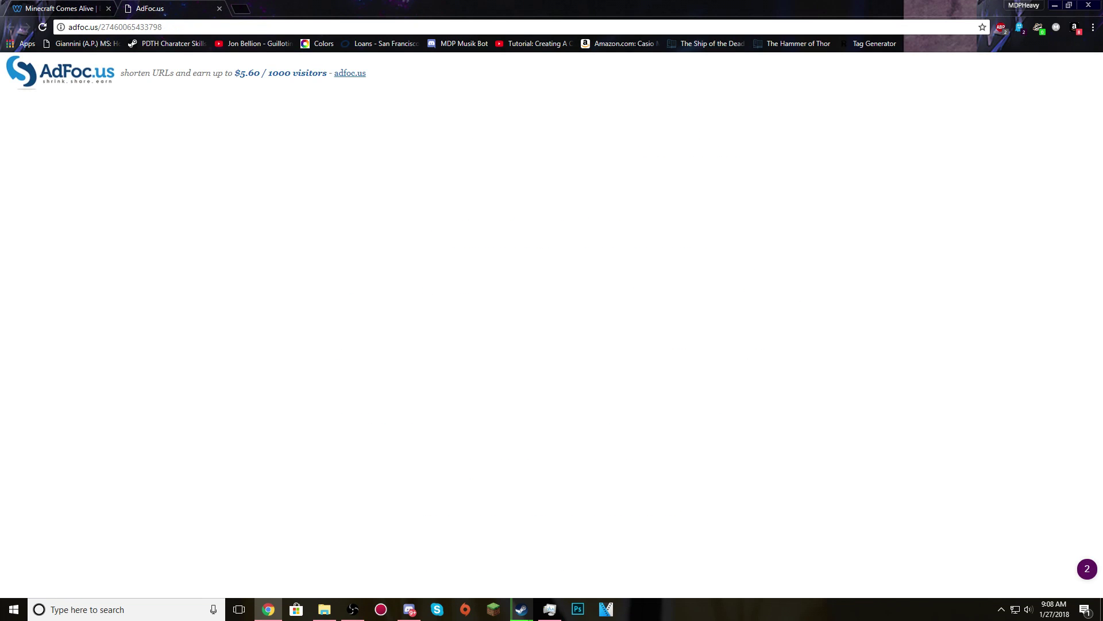
key(ctrl+shift+Tab)
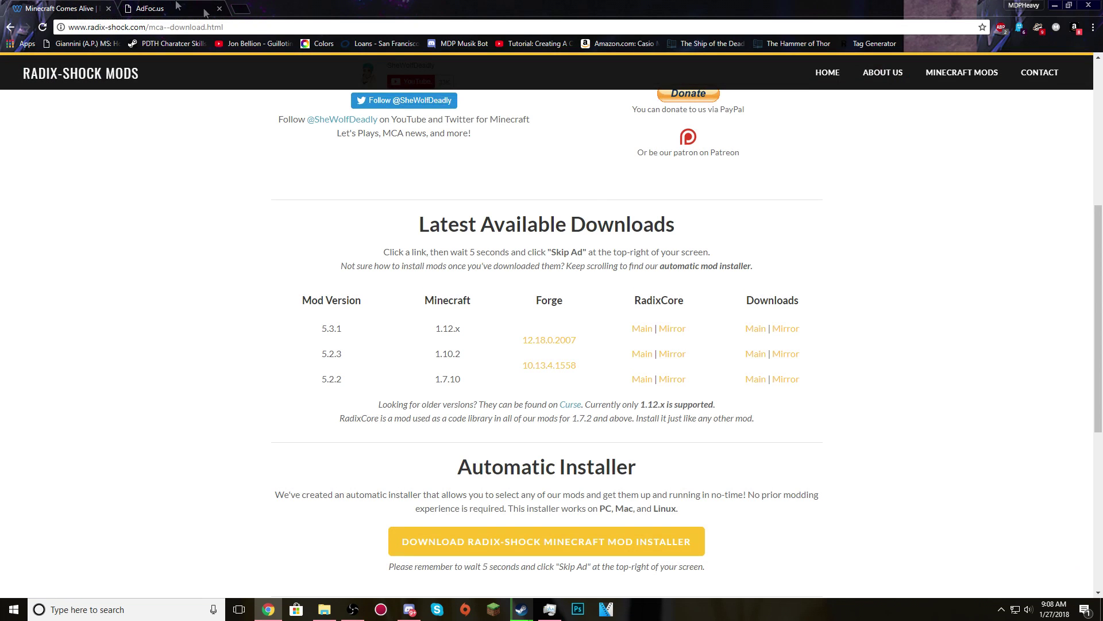
middle_click(756, 329)
click(165, 9)
key(ctrl+shift+Tab)
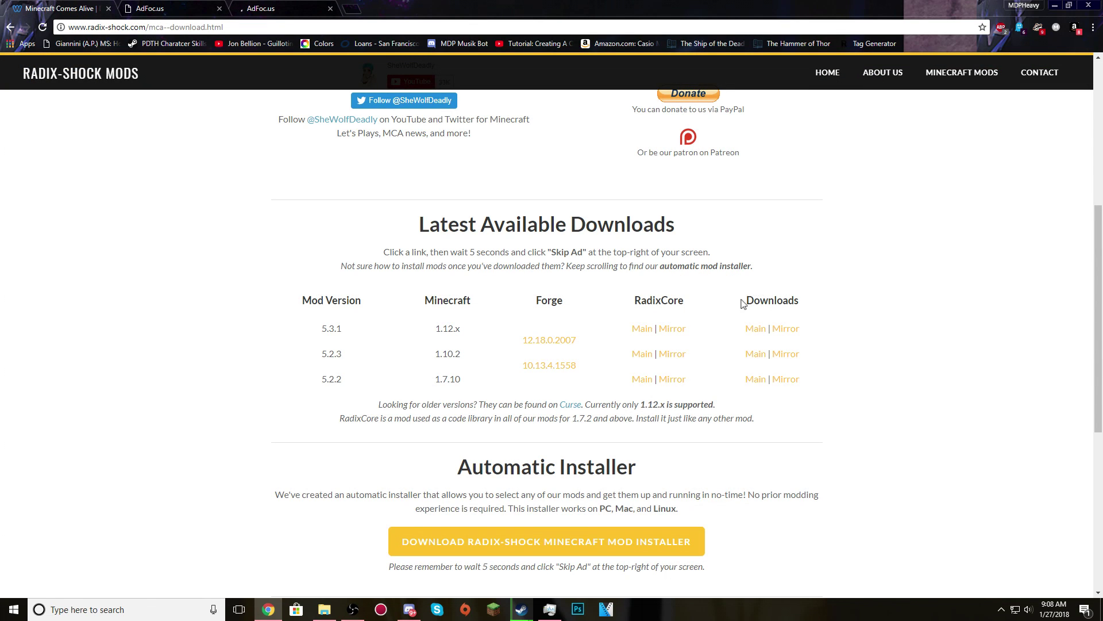
drag(768, 299, 840, 318)
click(397, 251)
Skip the ad, download the RadixCore 1.12.x-2.2.1 and MCA 1.12.x-5.3.1 jar files, and keep both despite the browser's security prompt
click(276, 8)
click(1068, 71)
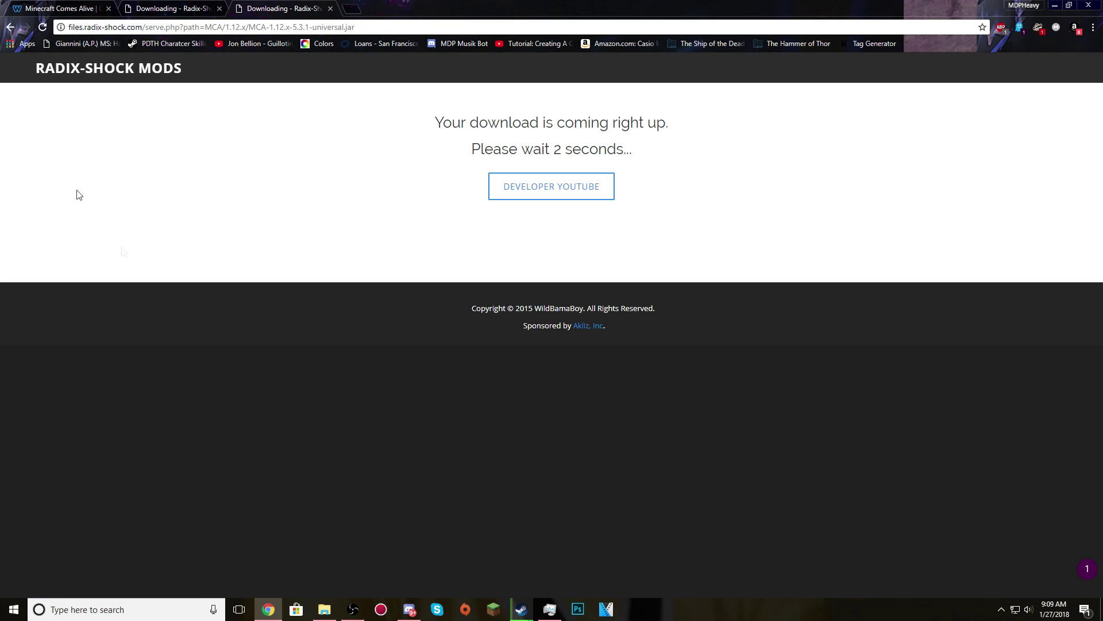
click(175, 8)
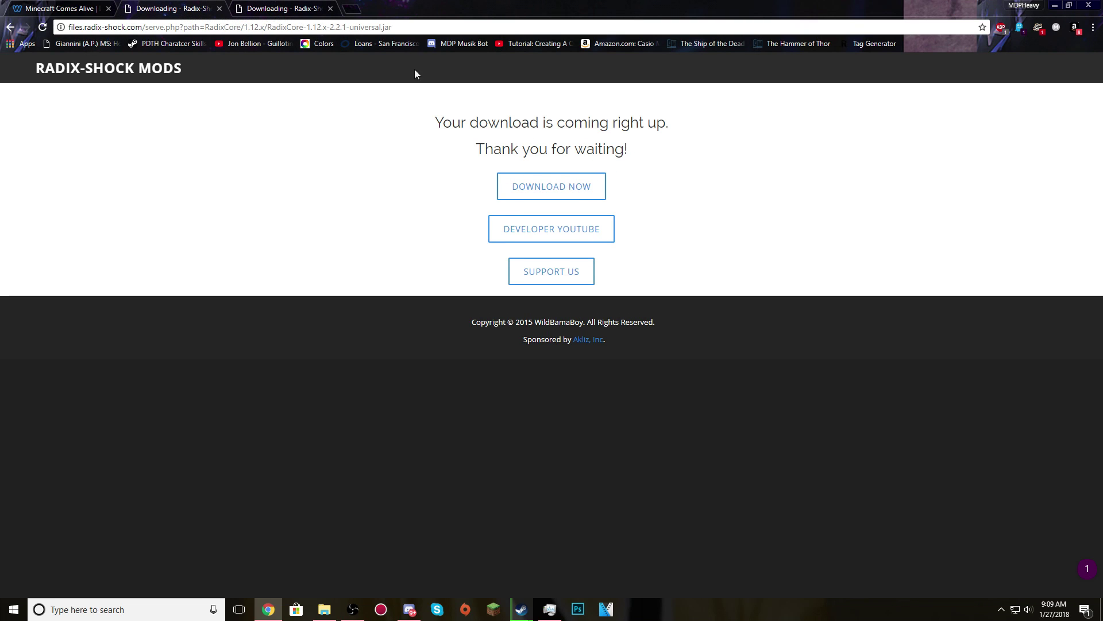
click(557, 182)
click(283, 8)
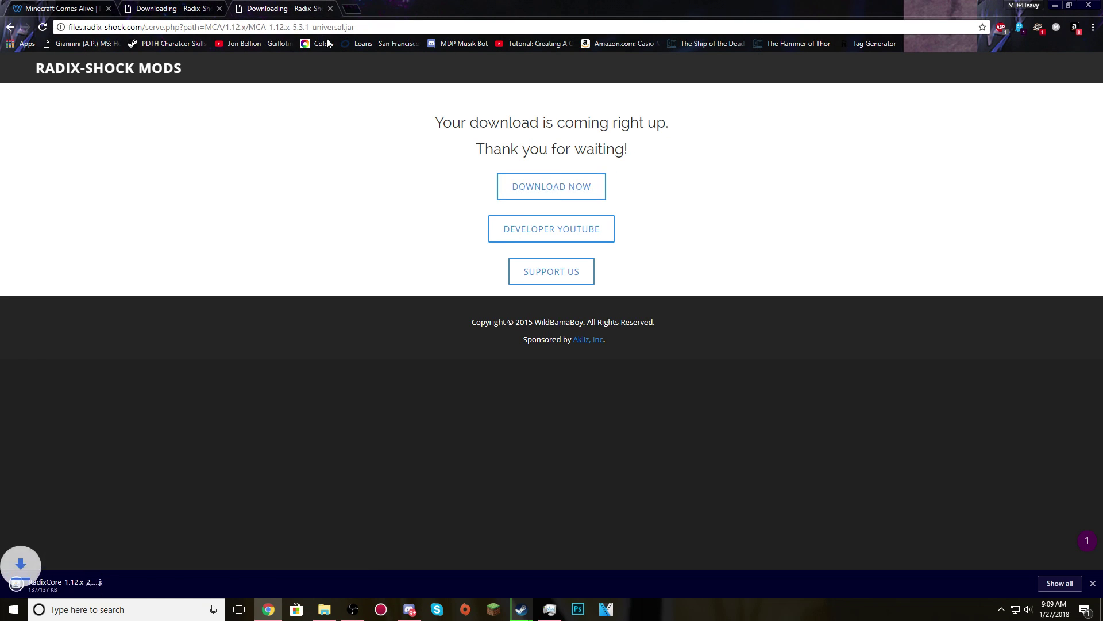
click(559, 189)
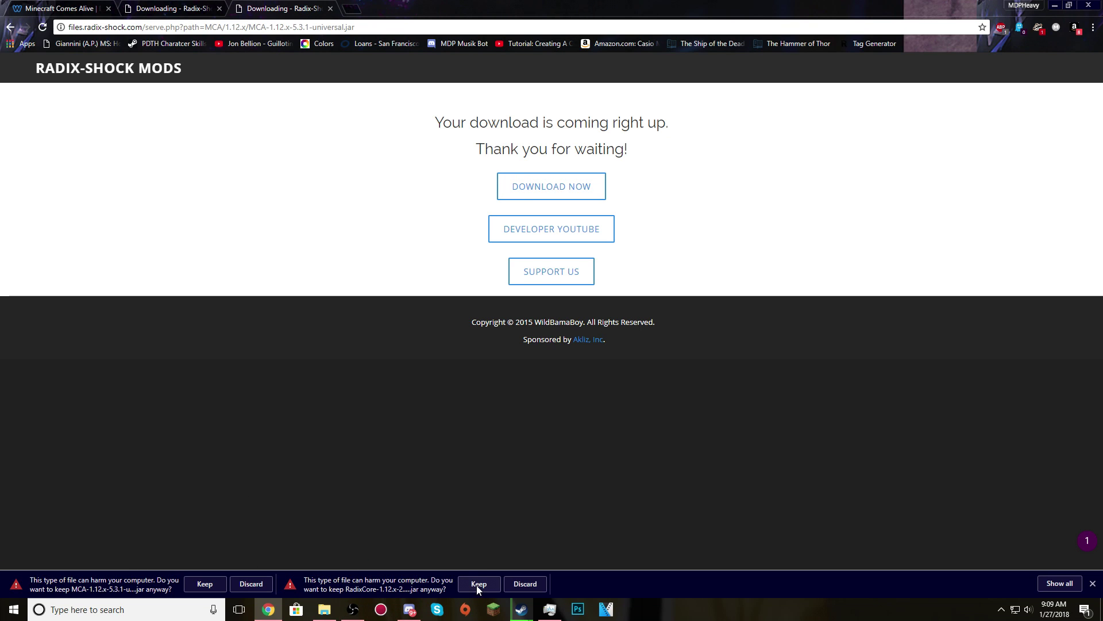
click(477, 585)
click(204, 584)
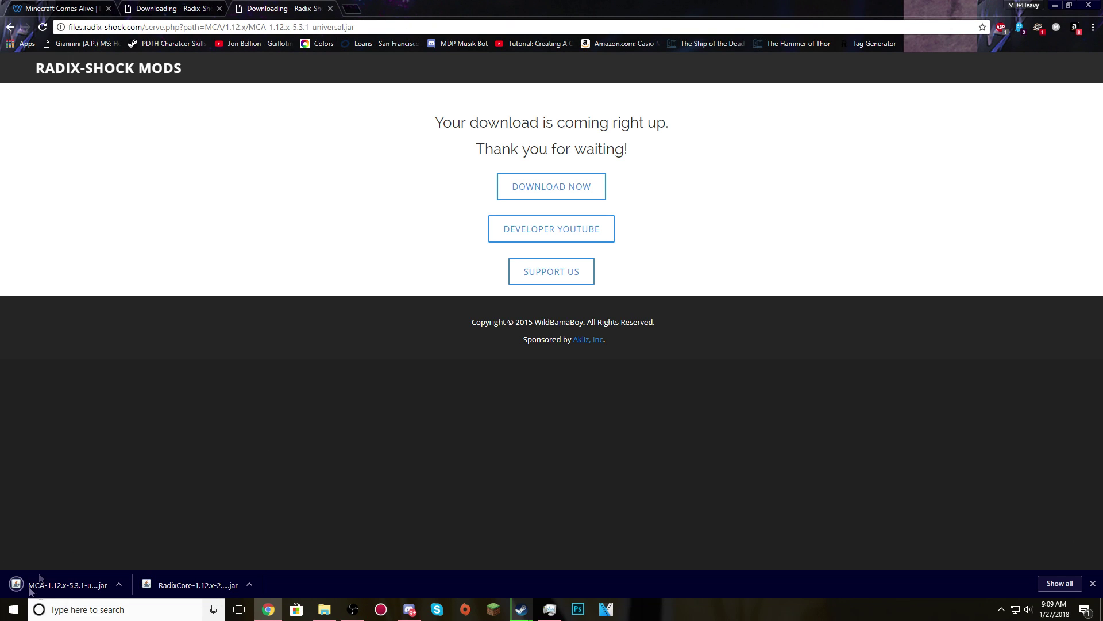
Open a blank tab and close the mod page and both Radix-Shock download tabs
click(349, 9)
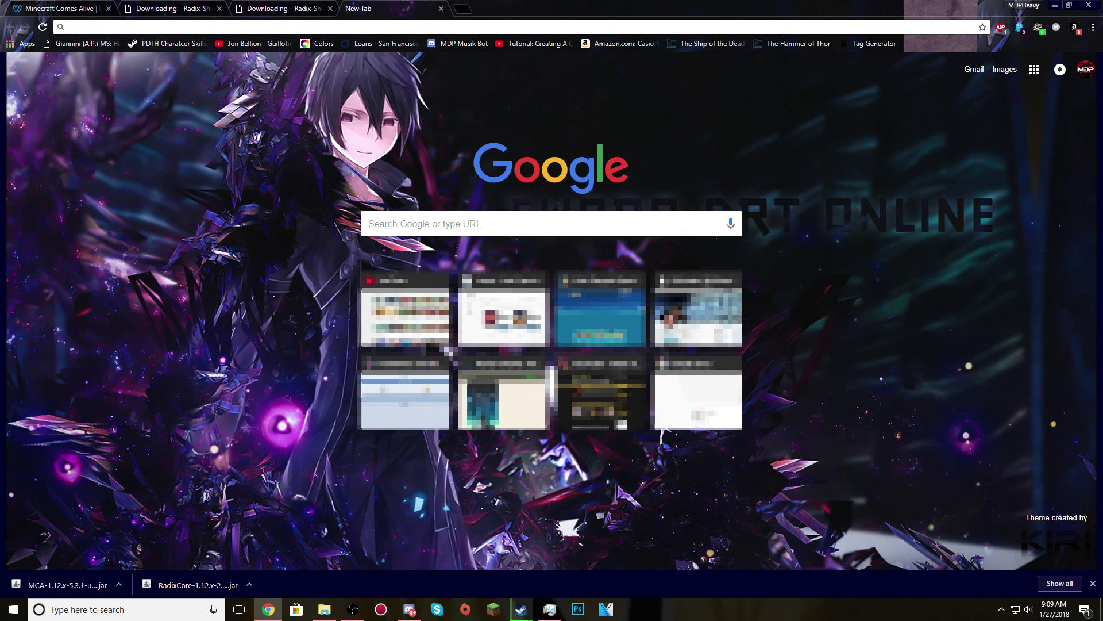
click(331, 9)
click(220, 9)
click(108, 9)
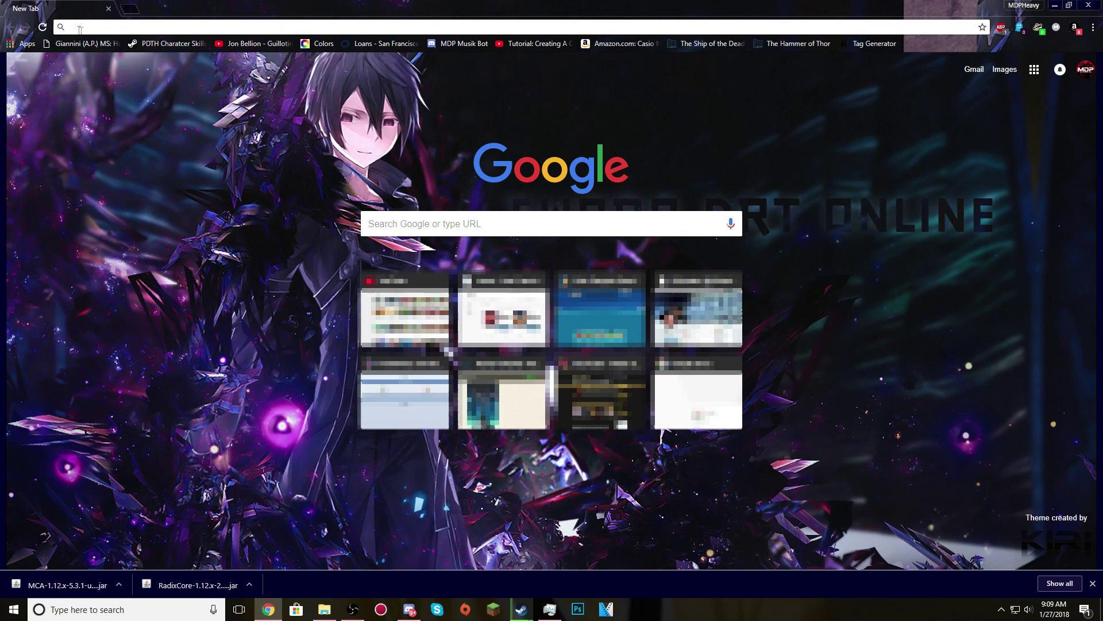
Search the web for "minecraft forge" and open the Minecraft Forge downloads page
text(mi)
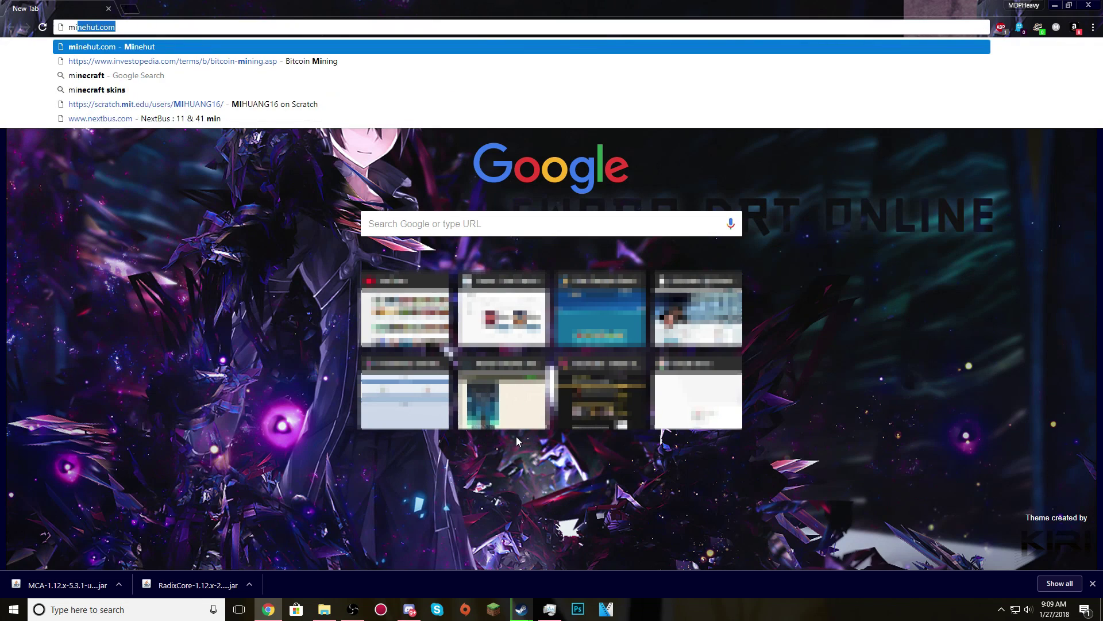
text(necraft )
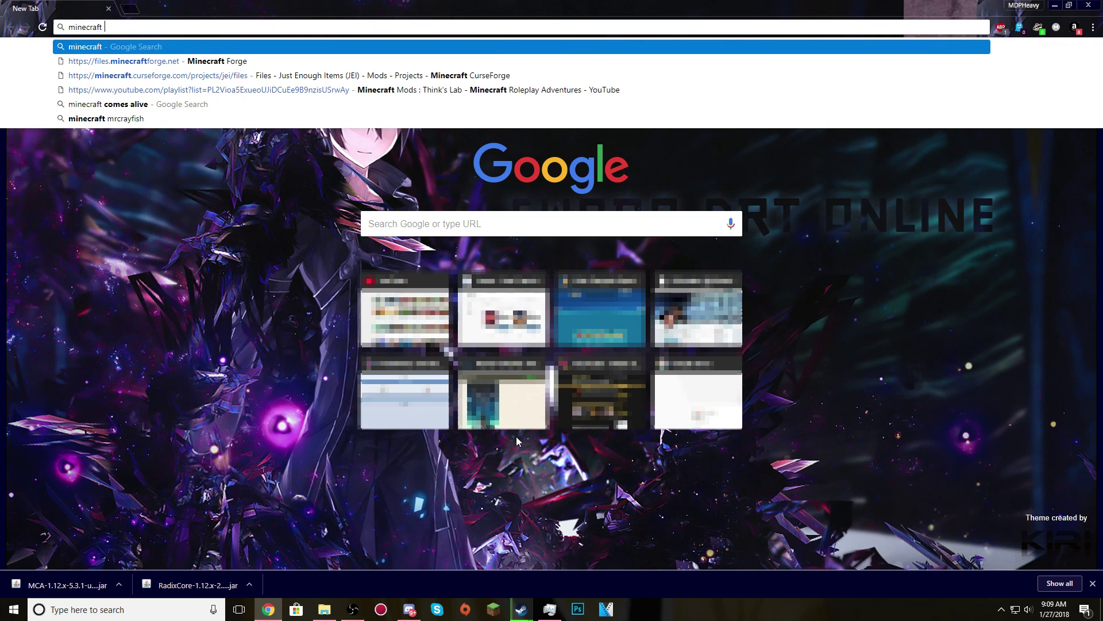
text(forge)
key(Return)
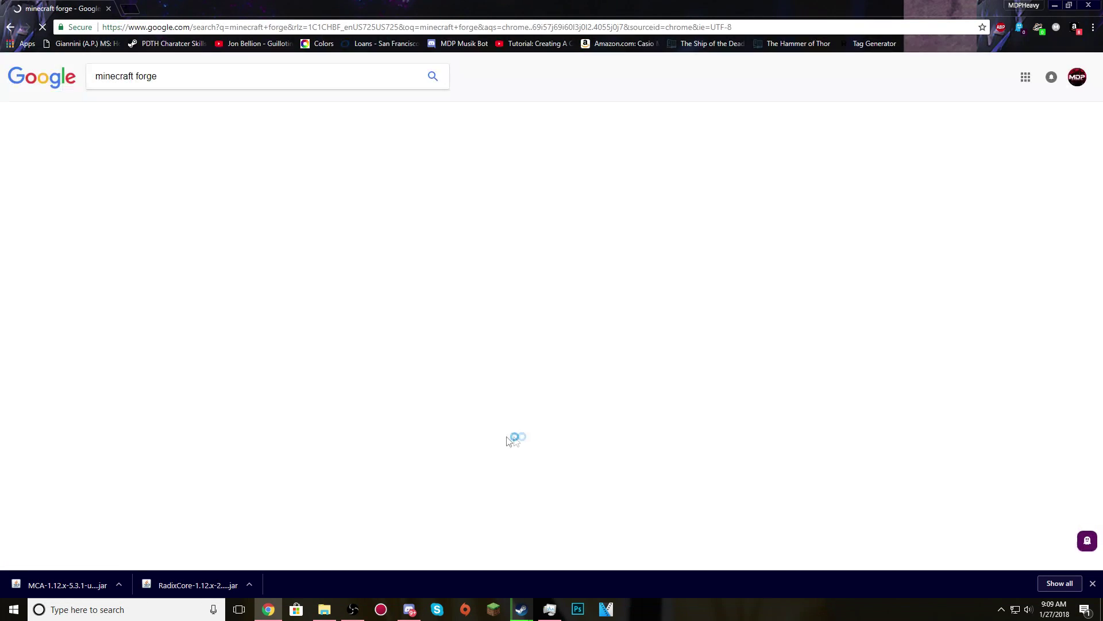
click(143, 167)
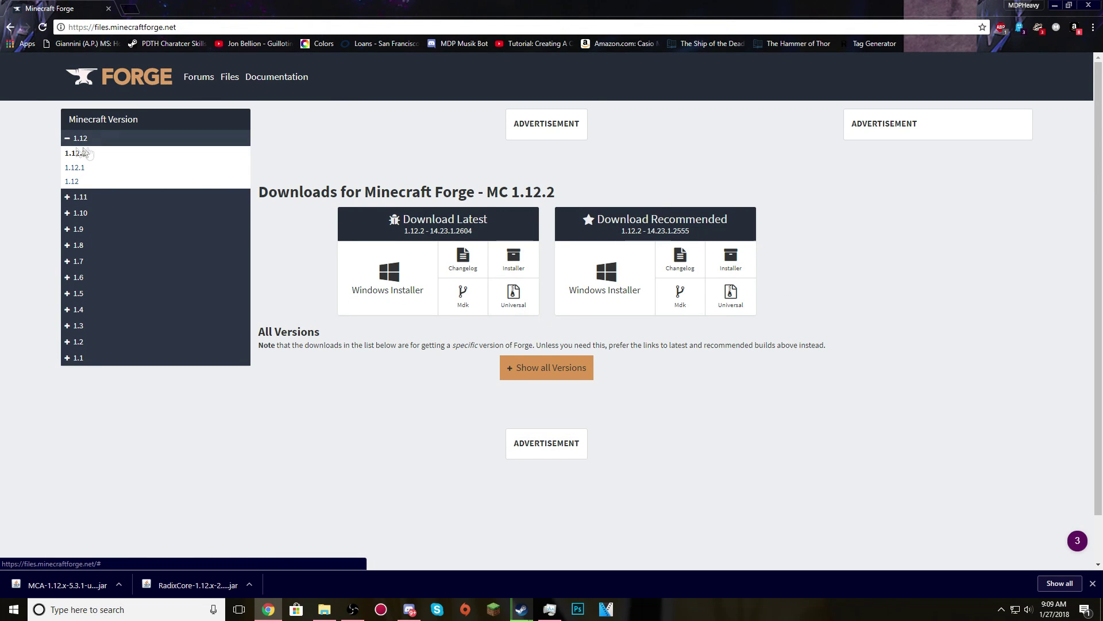
Choose the Windows Installer of the latest Forge build for Minecraft 1.12.2
drag(478, 192, 582, 201)
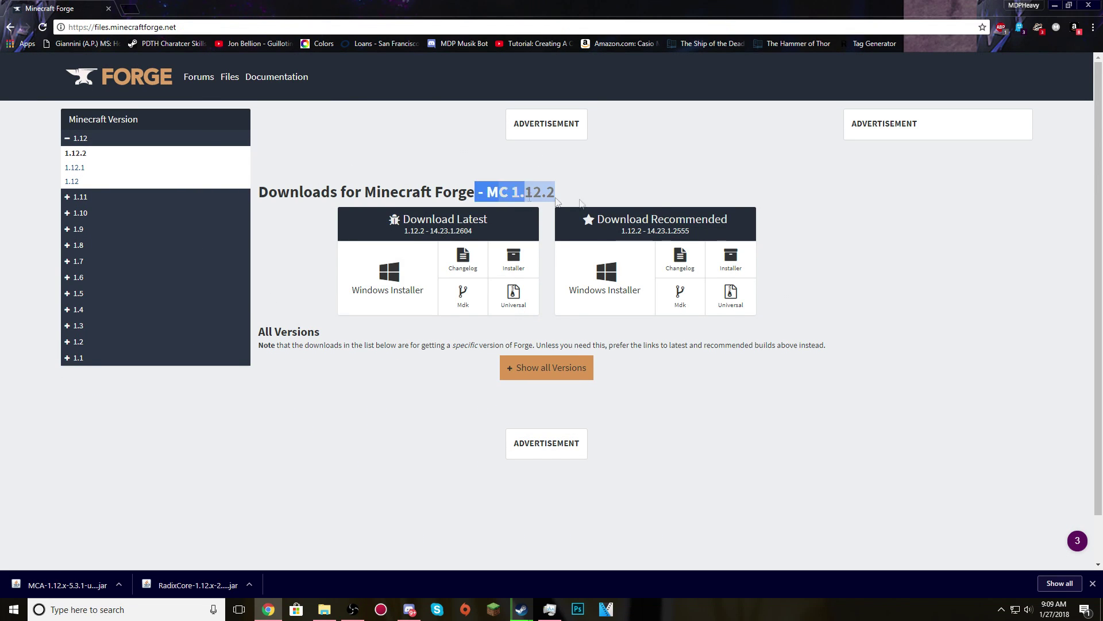
click(638, 187)
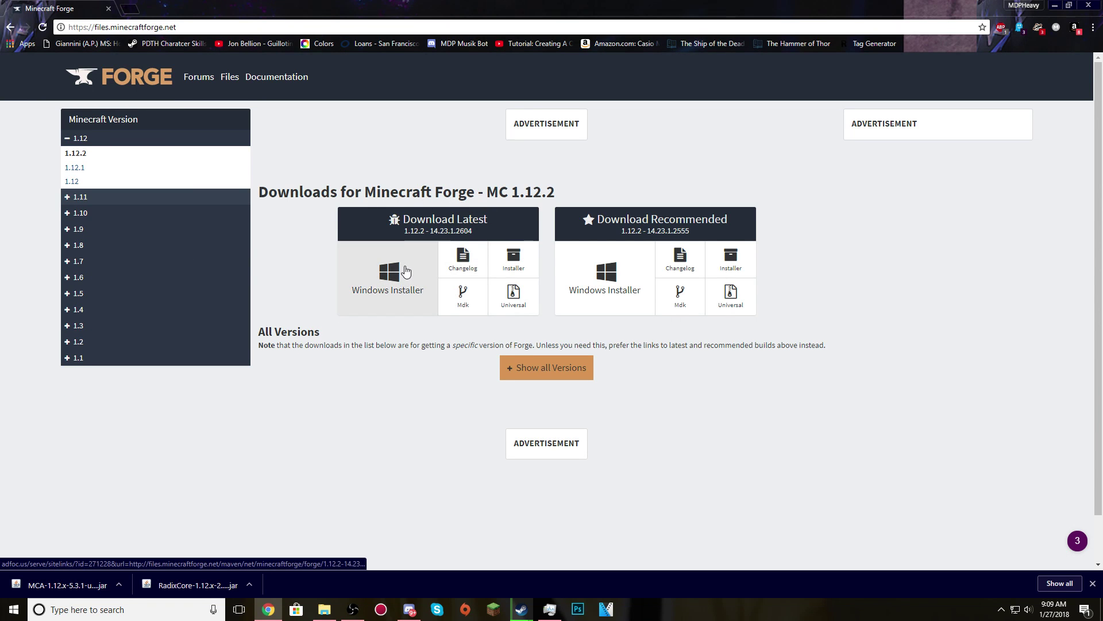
click(436, 281)
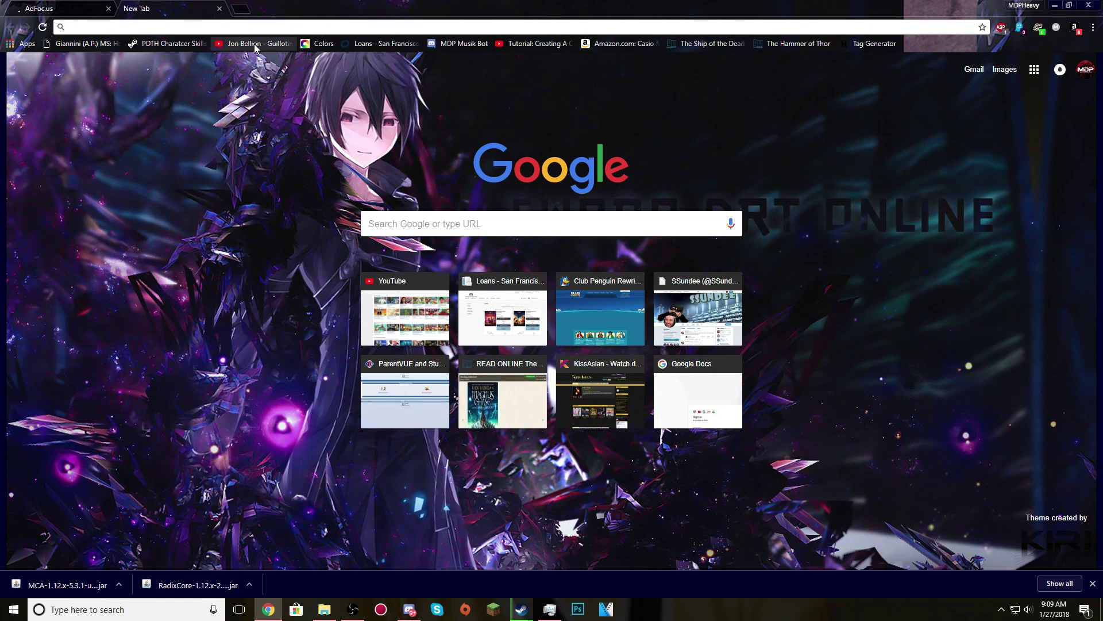
Search for "NEI" in a separate tab, refine the search to "minecraft NEI", and close that tab
text(NEI)
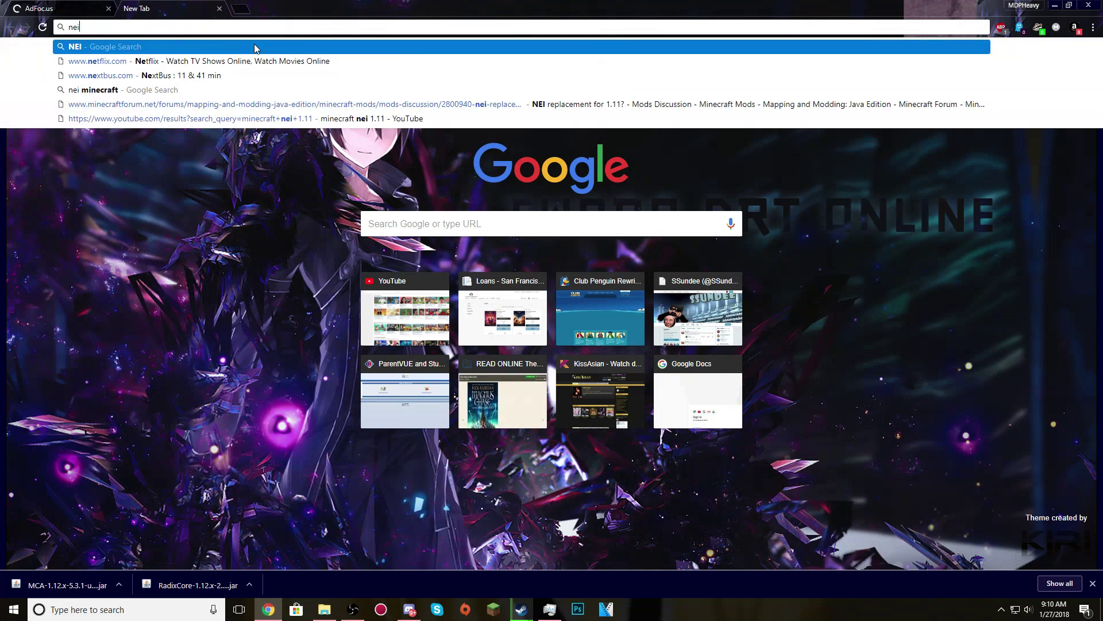
key(Return)
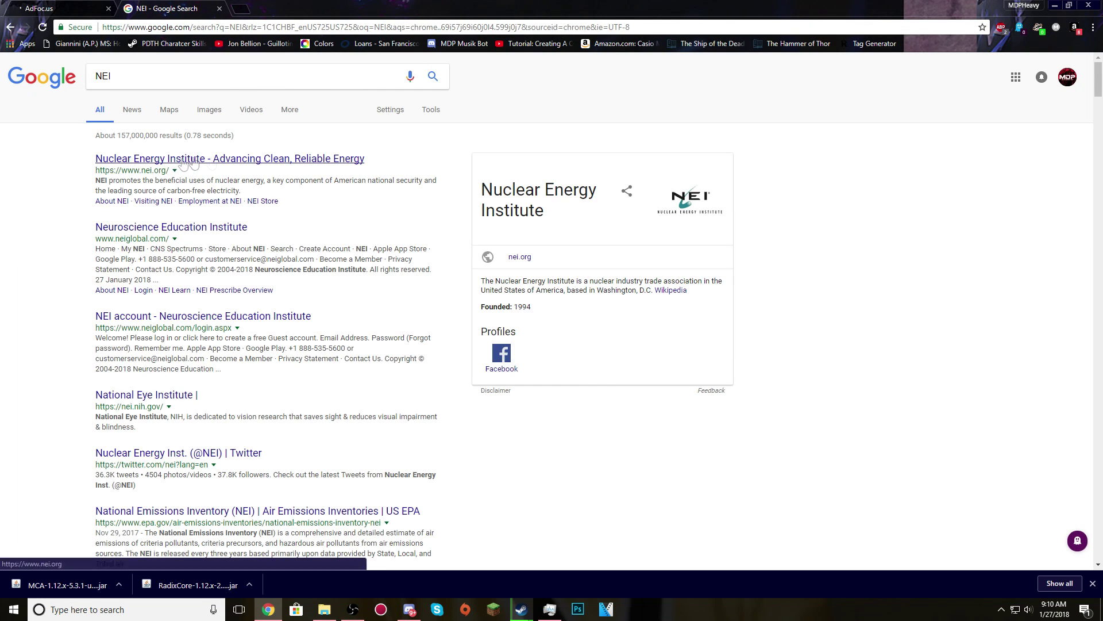
click(163, 75)
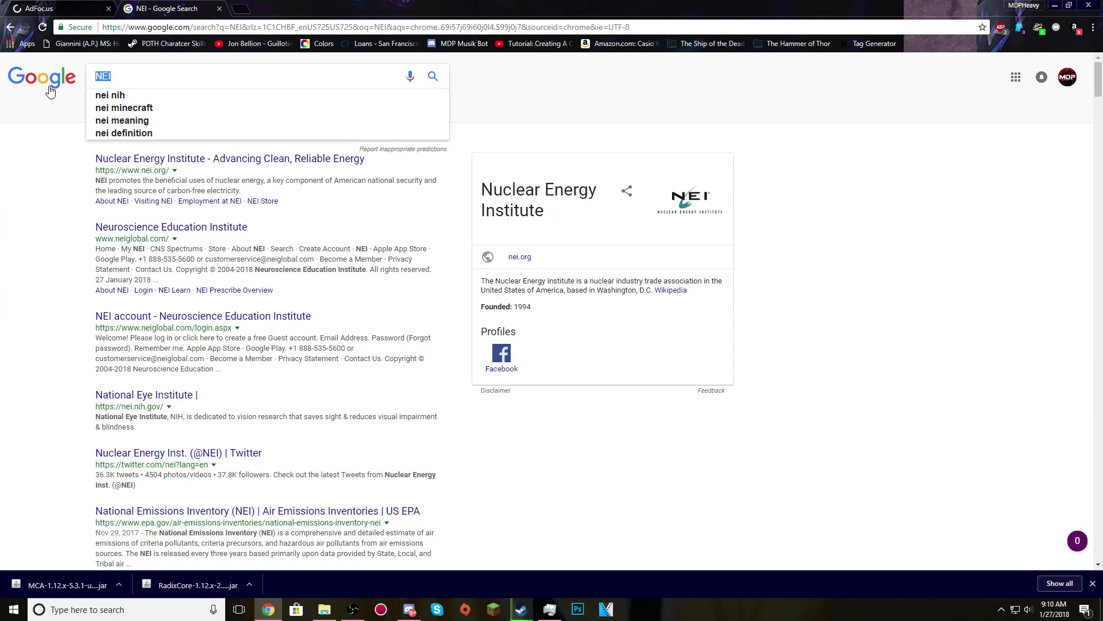
key(BackSpace)
text(minecraft)
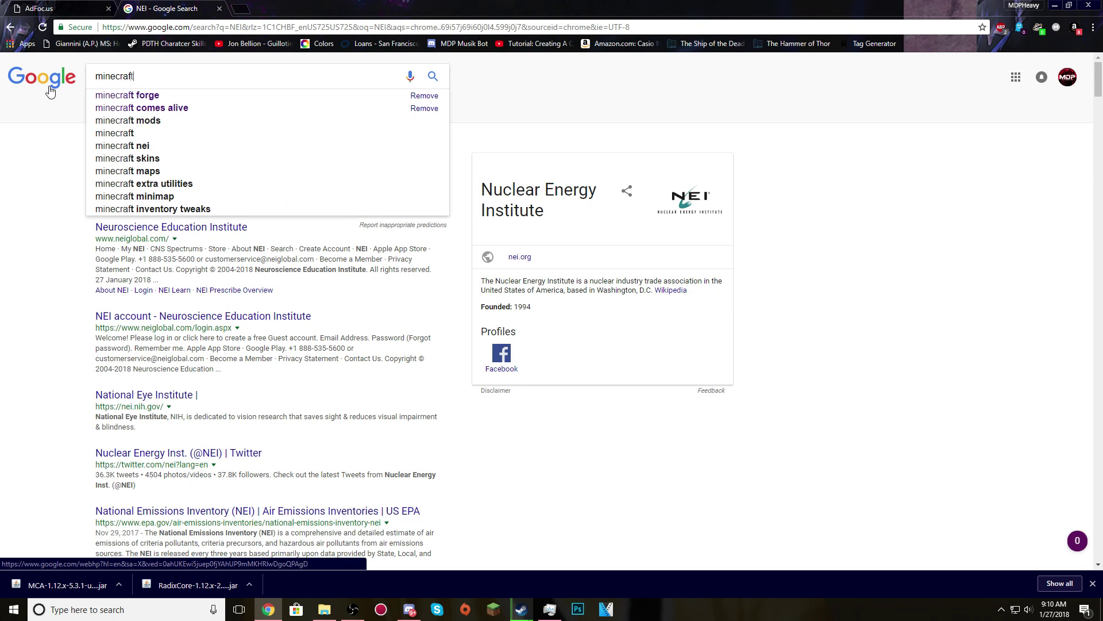
text( NEI)
key(Return)
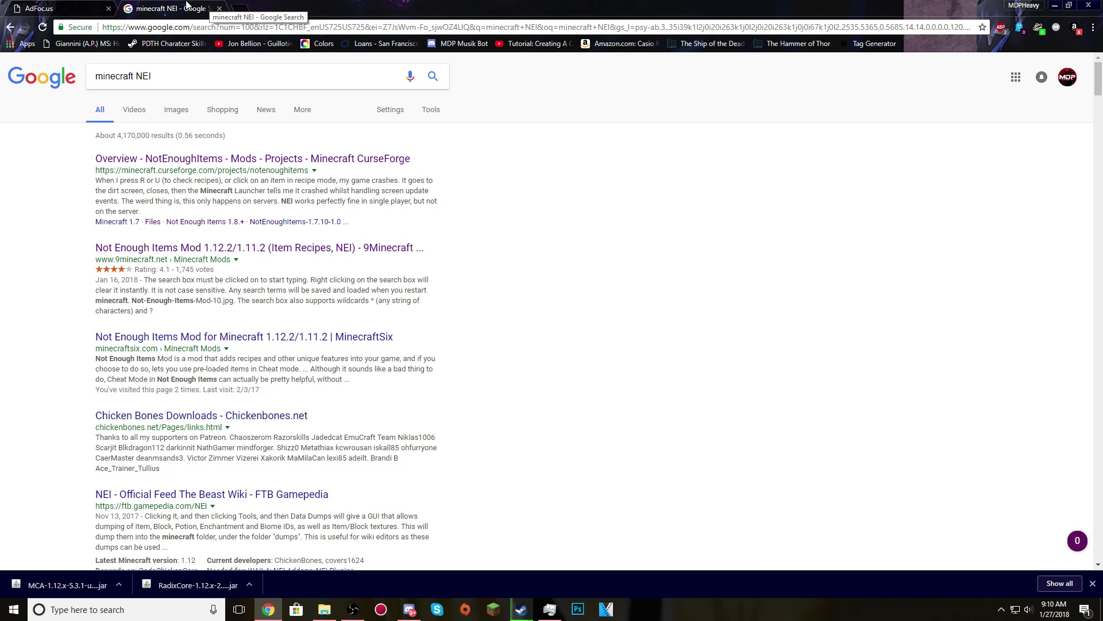
middle_click(187, 5)
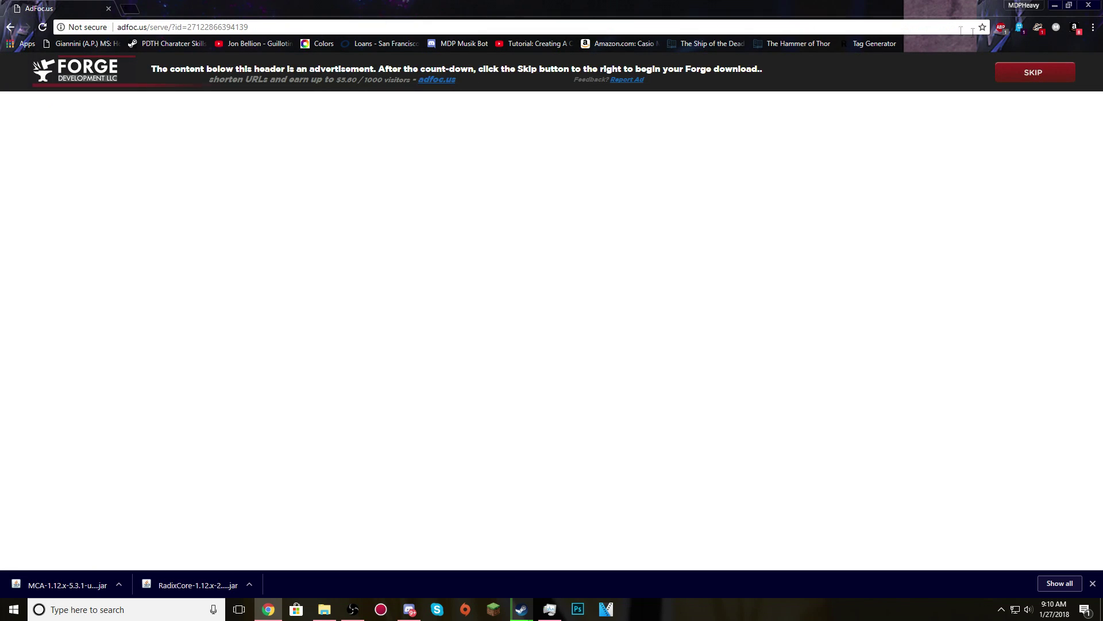
Skip the ad to download the Forge 1.12.2-14.23.1.2604 Windows installer and close the ad tab
click(1028, 72)
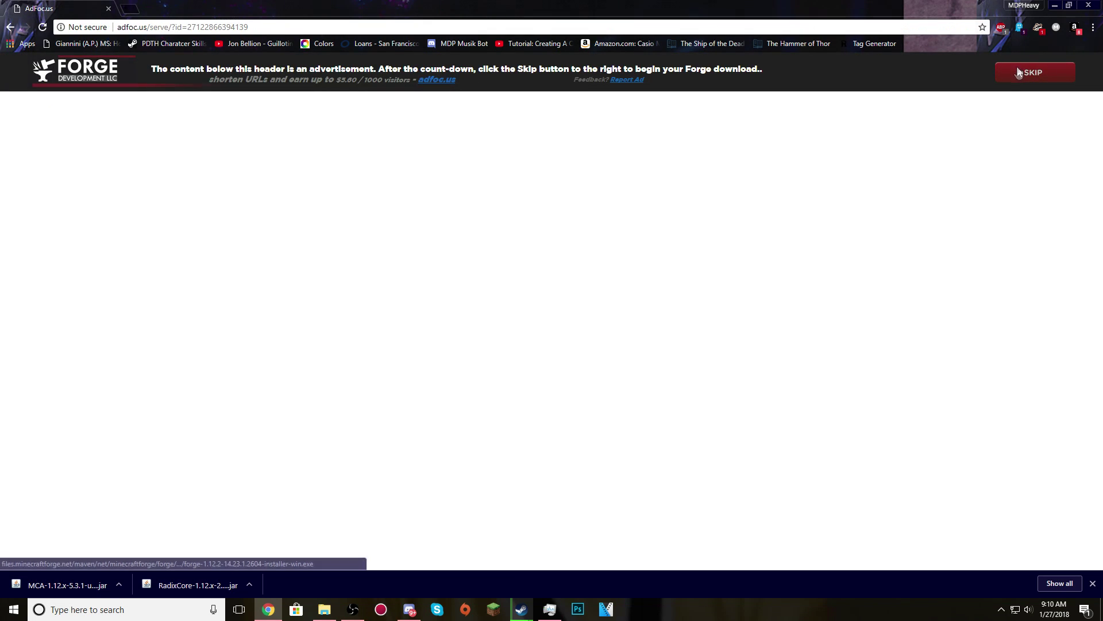
click(131, 5)
middle_click(76, 5)
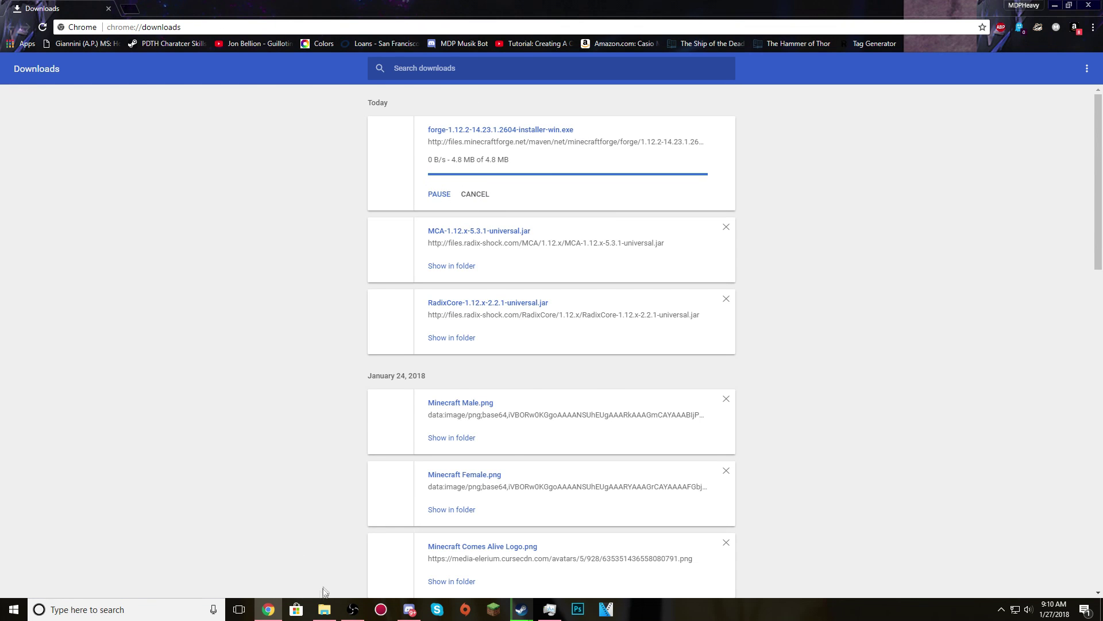
Switch to File Explorer and open the Downloads folder
click(325, 611)
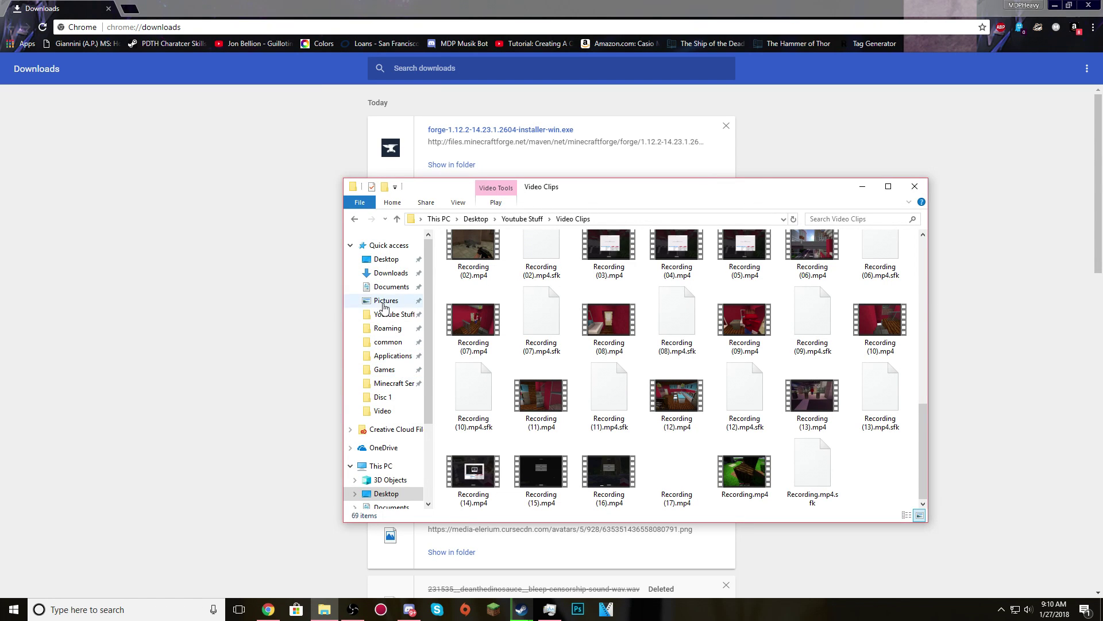
click(403, 276)
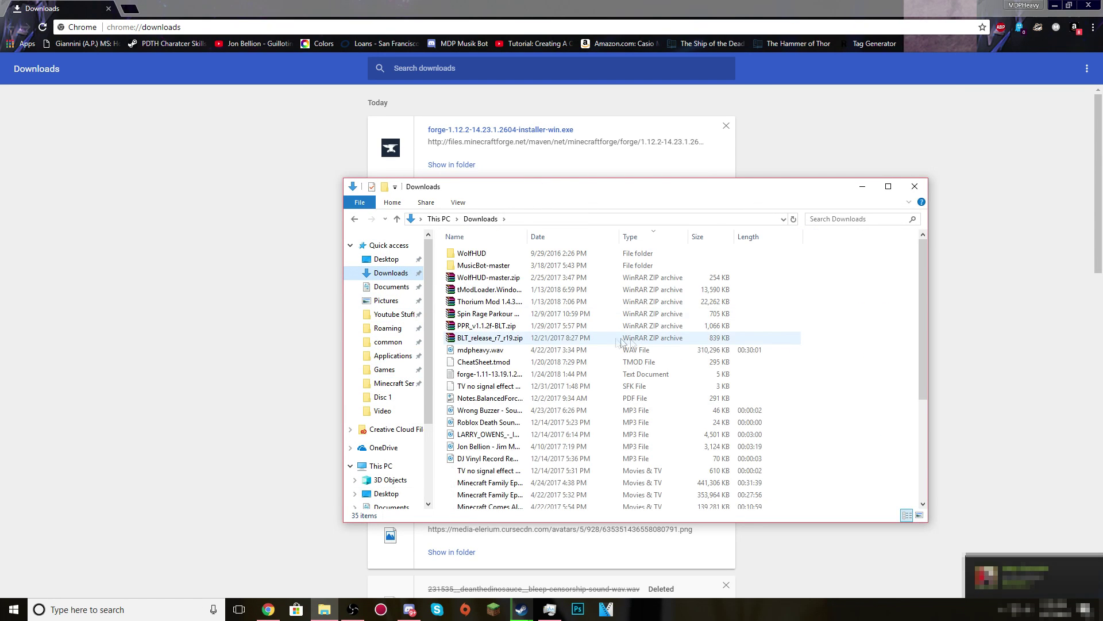
Launch the downloaded Forge 1.12.2-14.23.1.2604 installer and close it without installing
scroll(679, 336, down, 5)
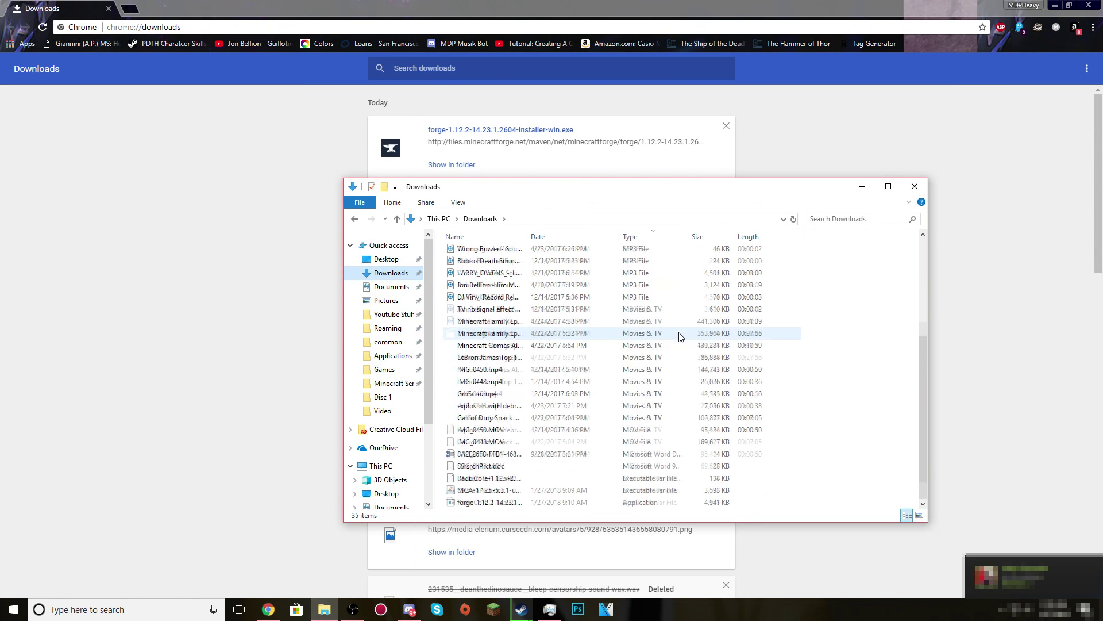
click(511, 503)
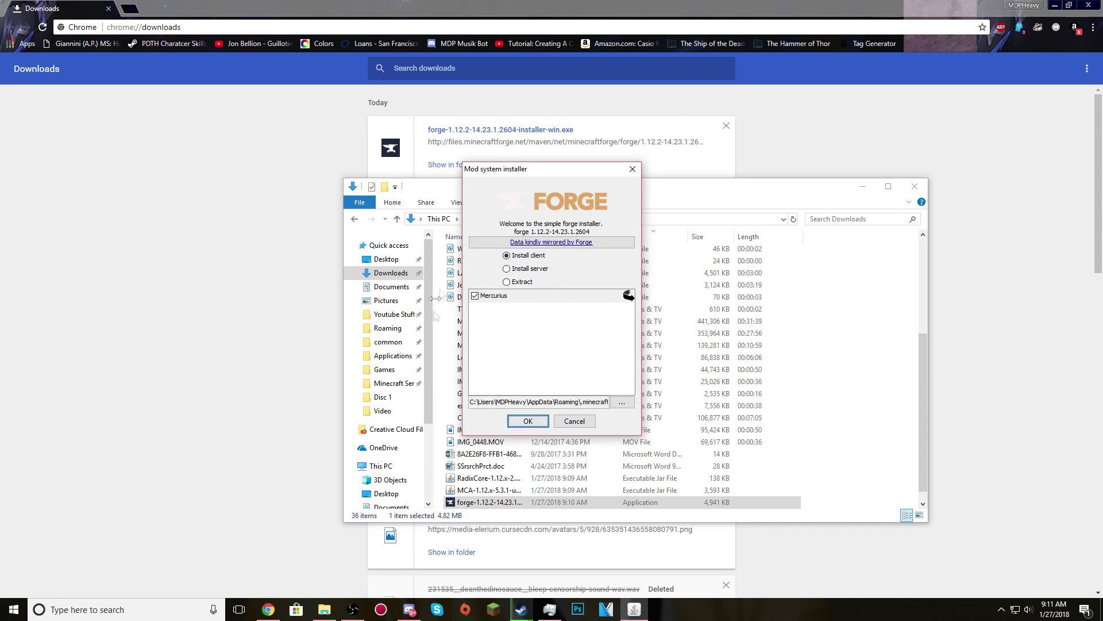
click(571, 421)
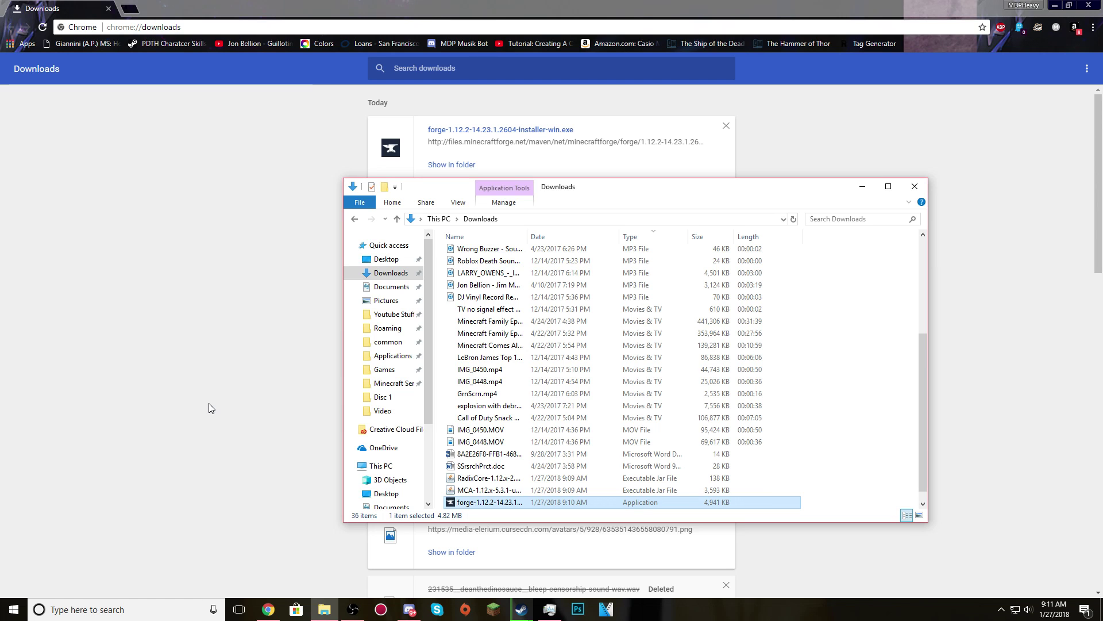
Open the %appdata% Roaming folder through the Run dialog and go to the mods folder inside .minecraft
key(super+r)
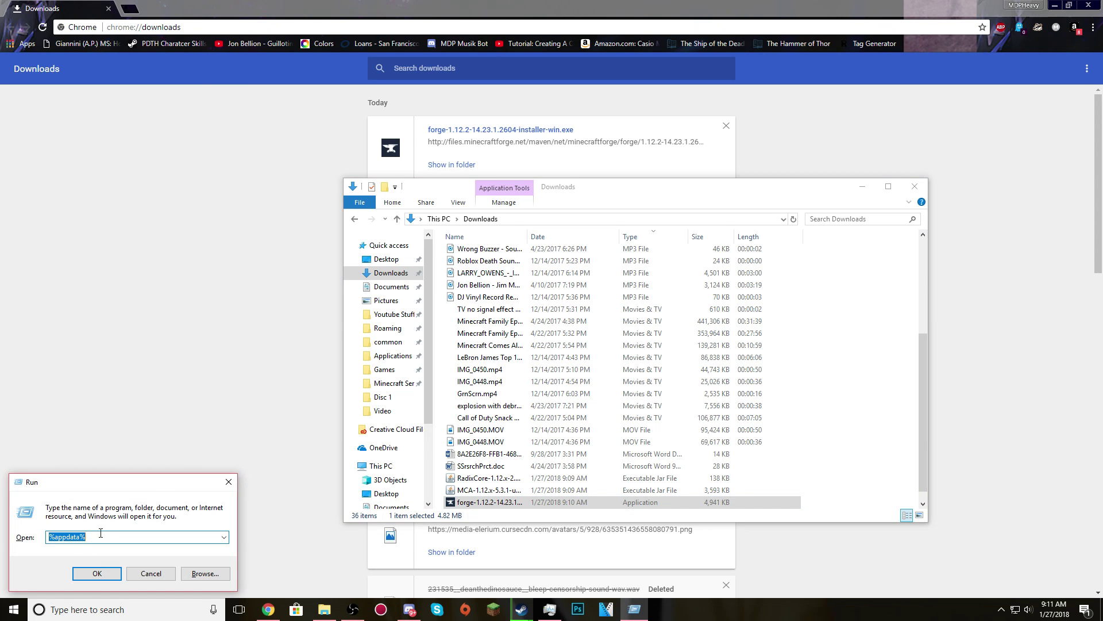
click(98, 573)
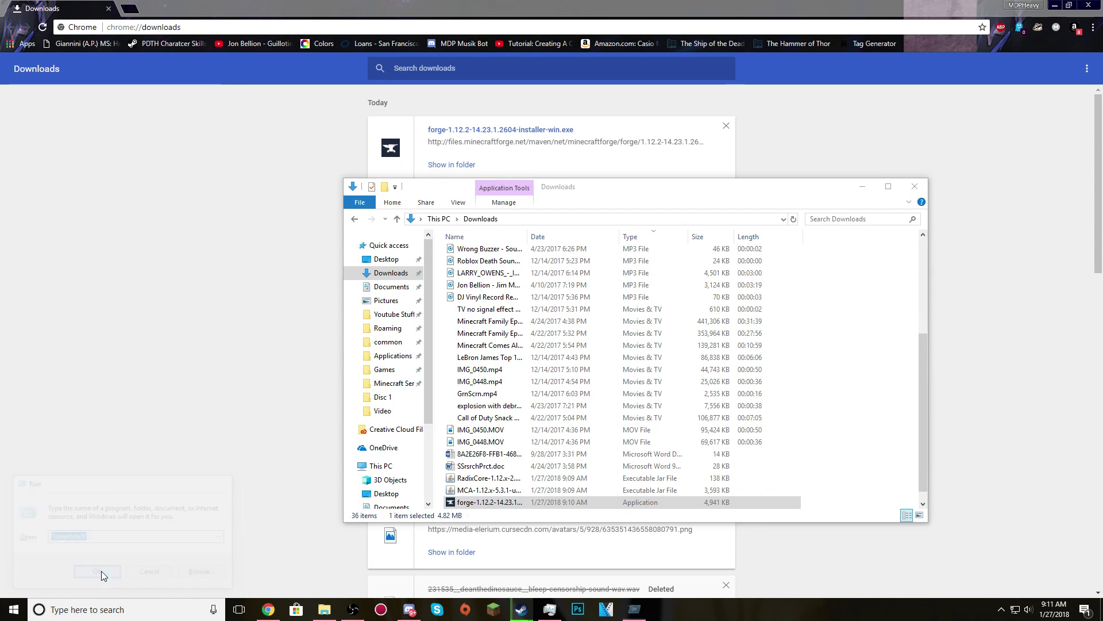
drag(634, 213, 418, 143)
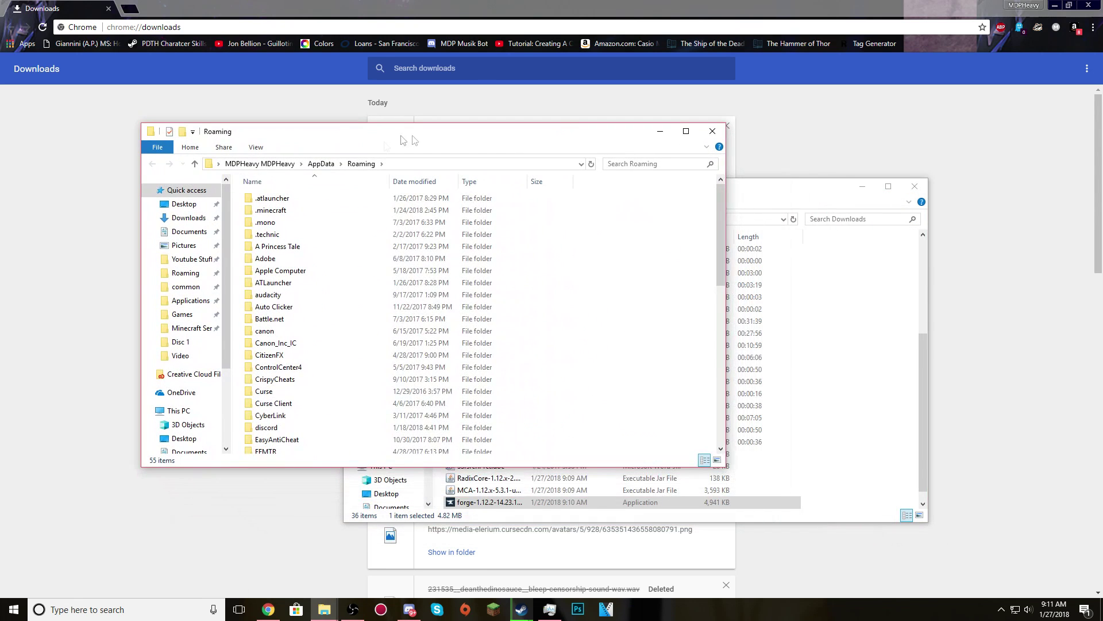
double_click(314, 212)
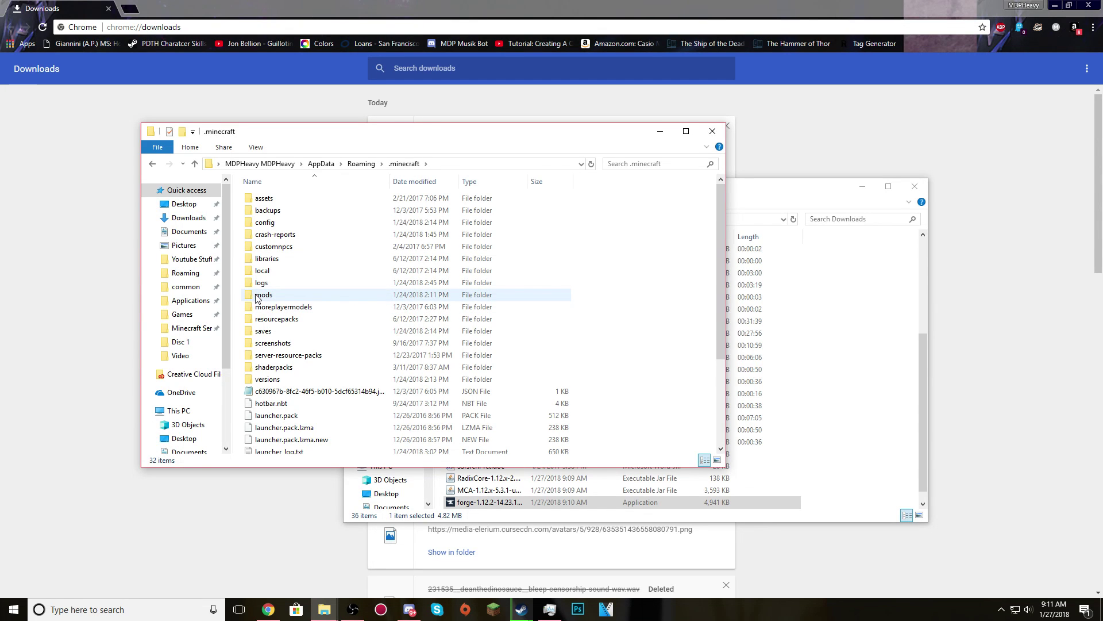
mouse_move(265, 302)
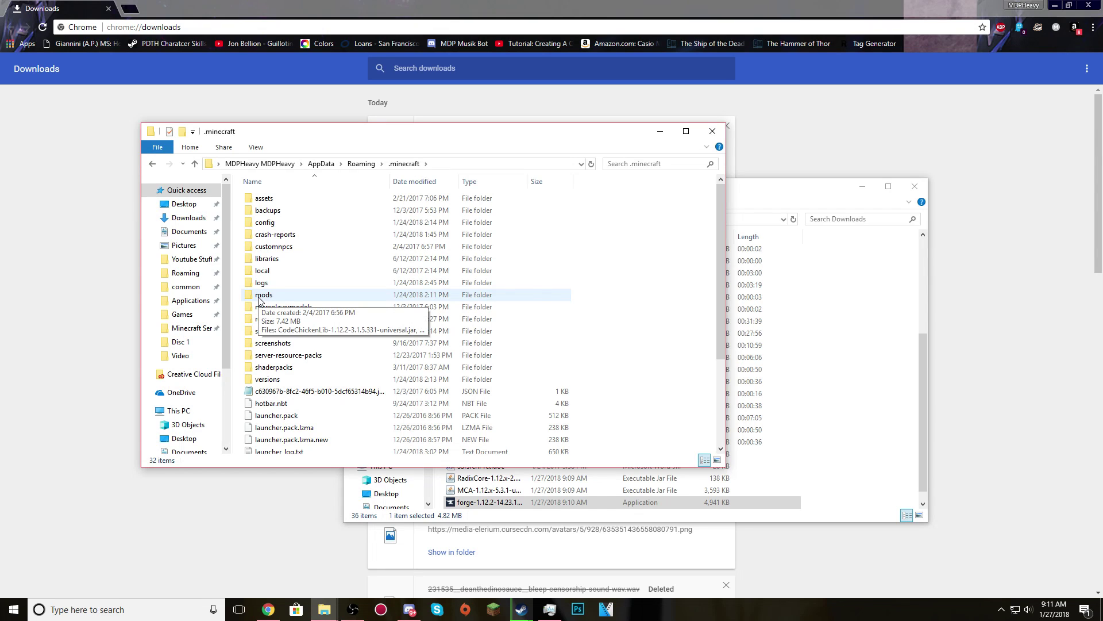
double_click(260, 295)
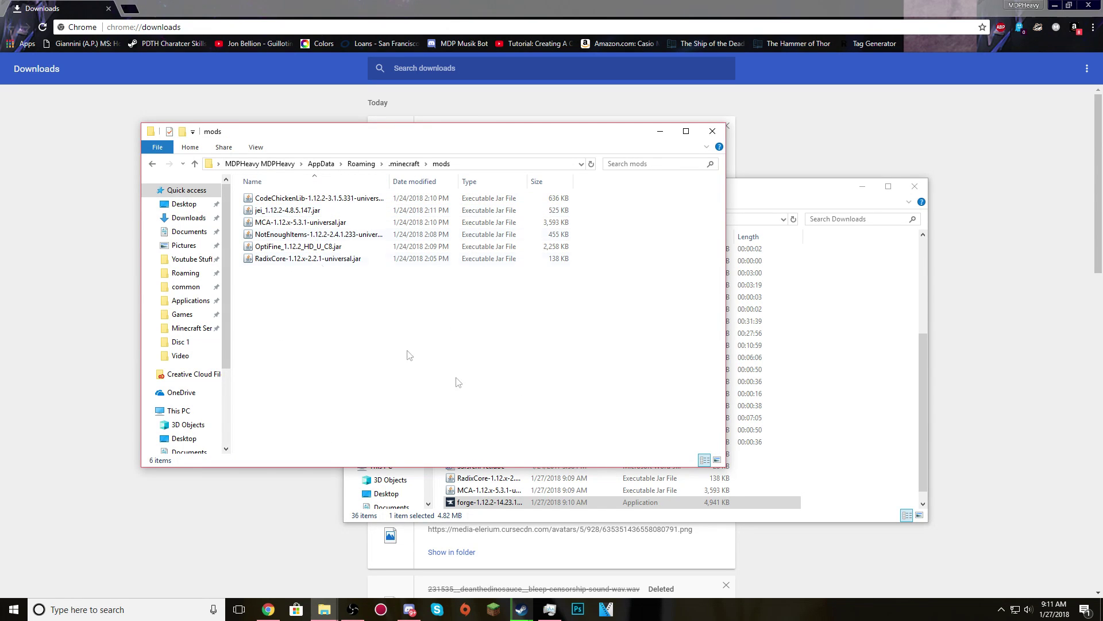
Try to move the RadixCore and MCA jar files from Downloads into the mods folder
click(889, 429)
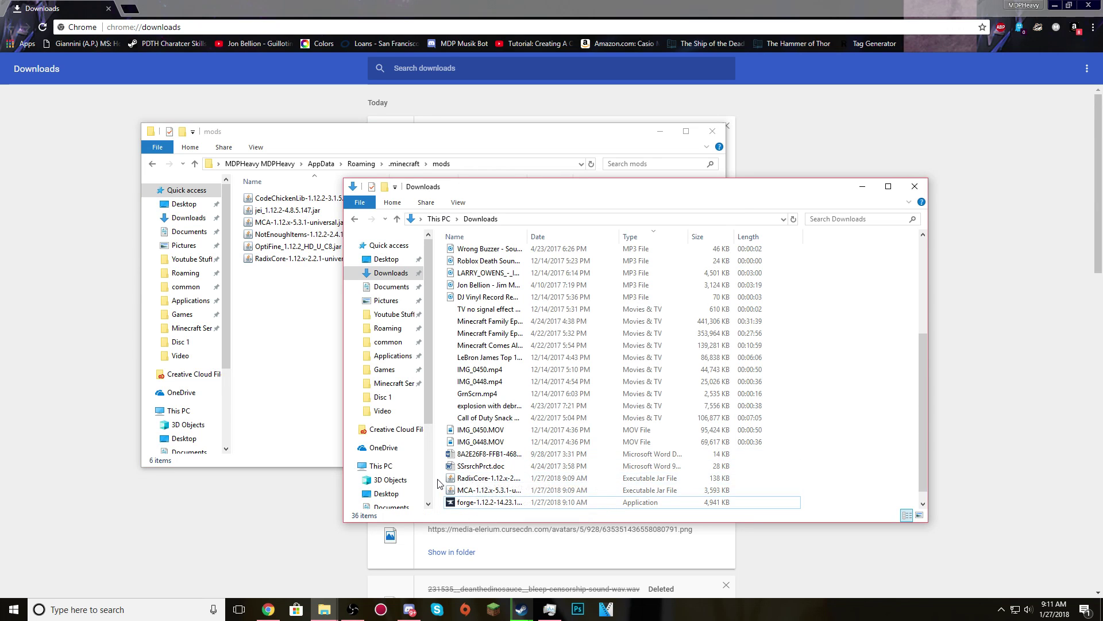
drag(438, 480, 458, 494)
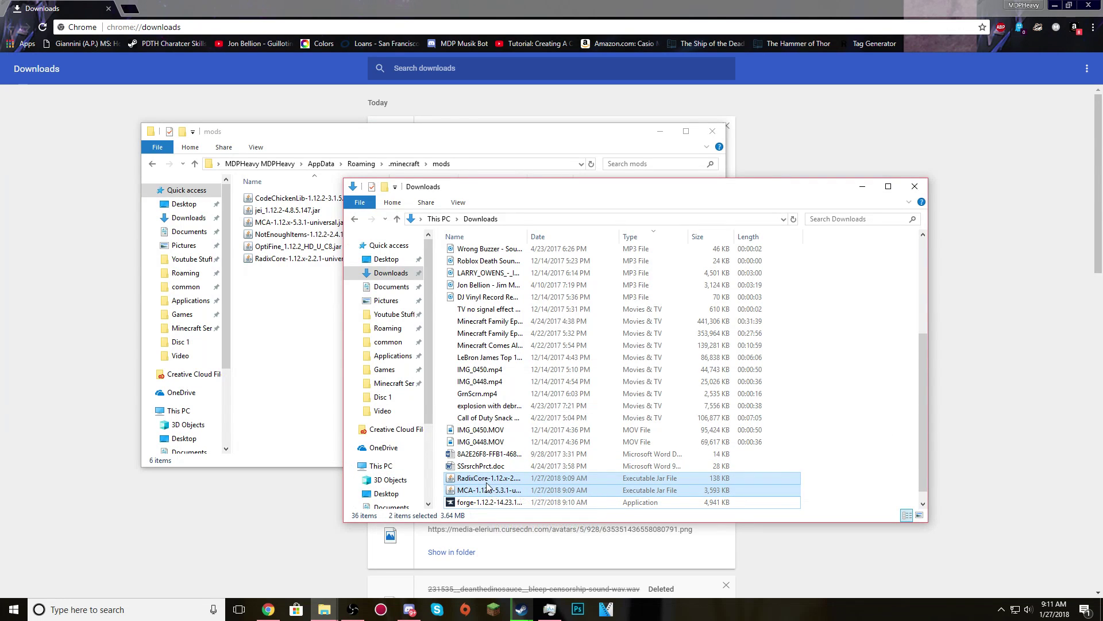
drag(496, 490, 295, 352)
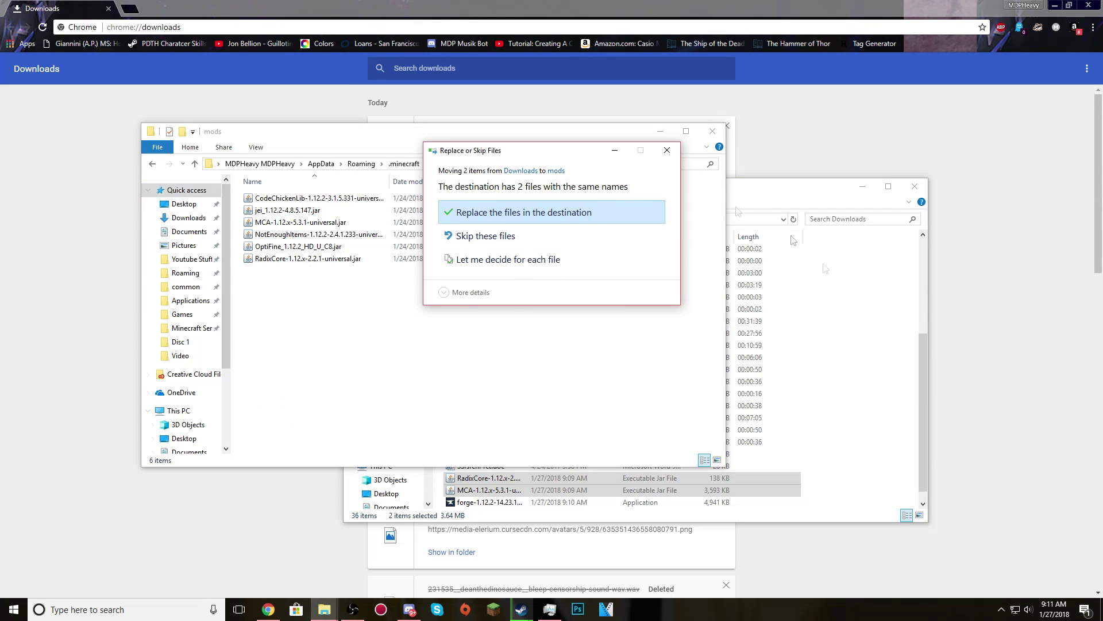
click(666, 153)
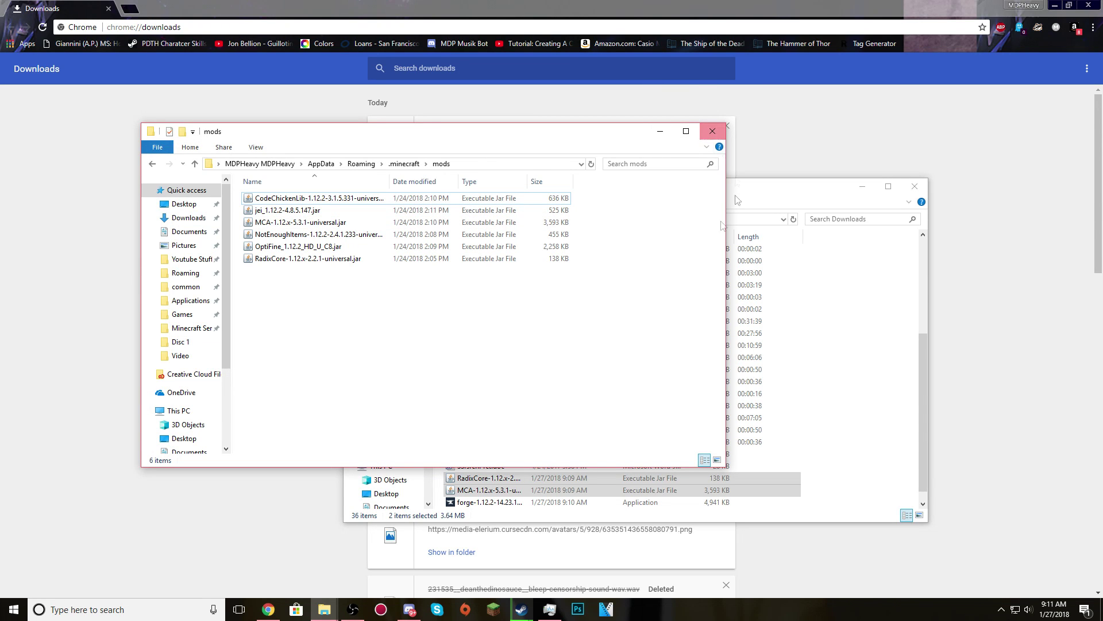
Switch to Minecraft and review the details of Forge, RadixCore and Minecraft Comes Alive in the mod list
click(257, 512)
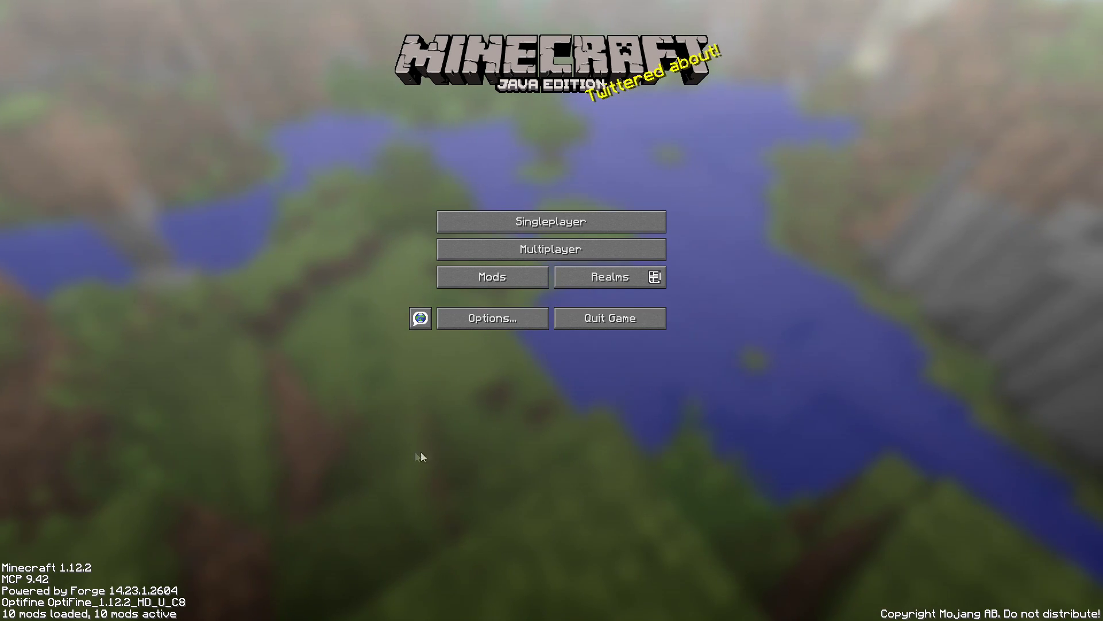
click(523, 277)
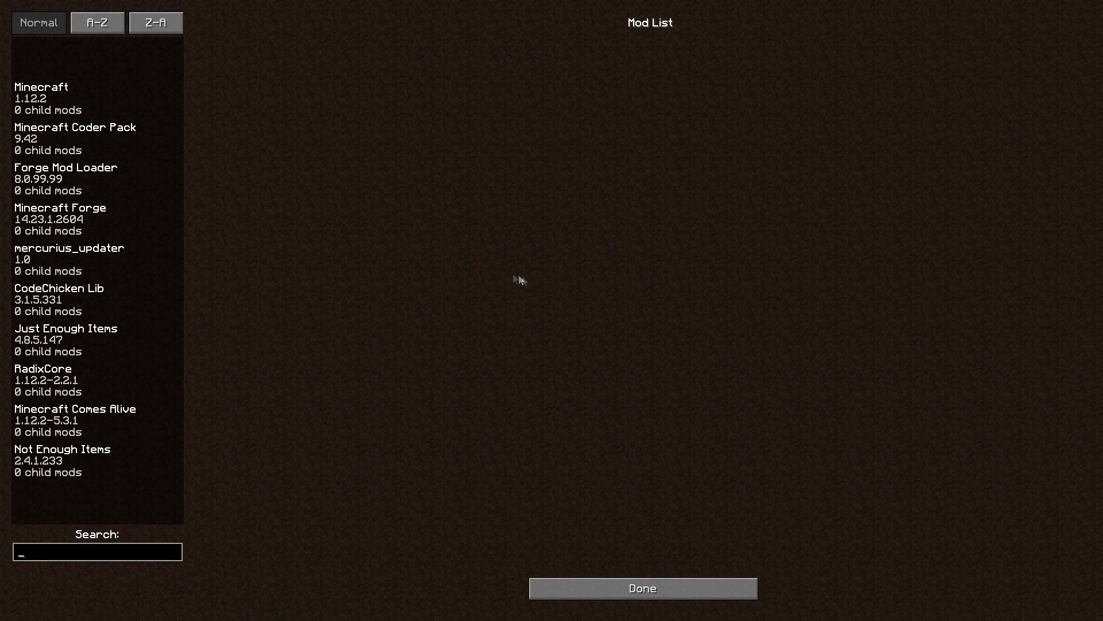
click(74, 187)
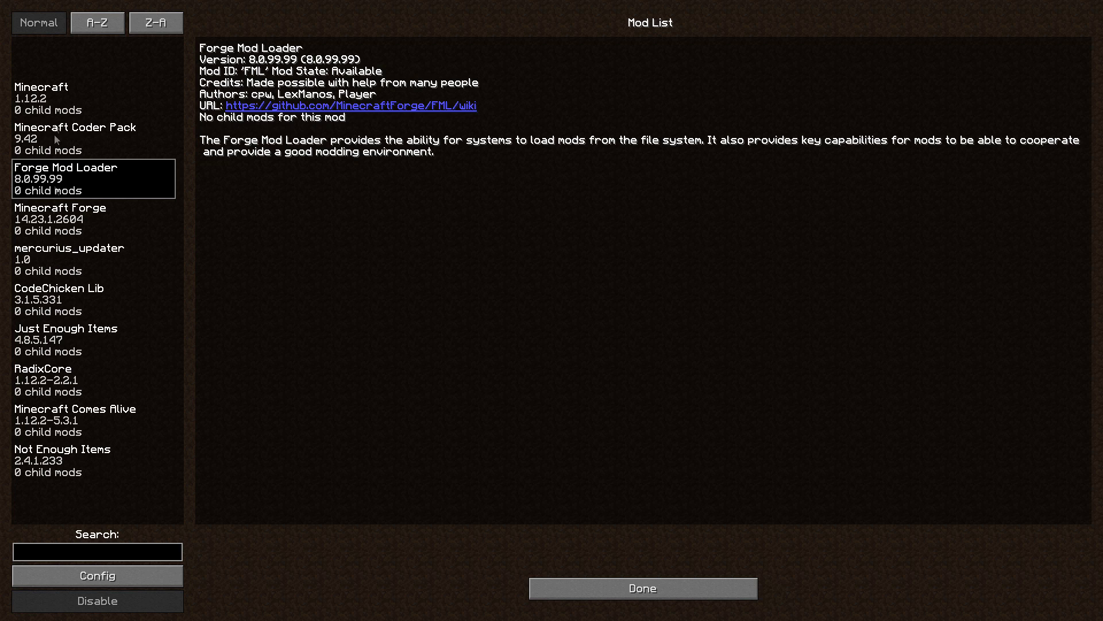
click(49, 230)
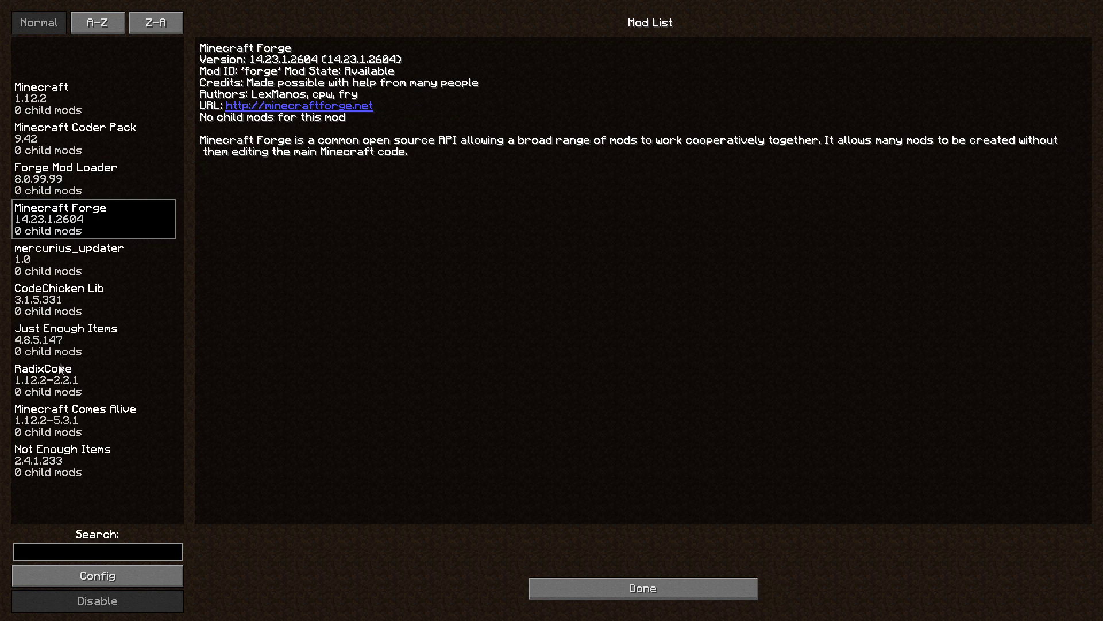
click(53, 393)
click(57, 430)
click(62, 390)
click(68, 428)
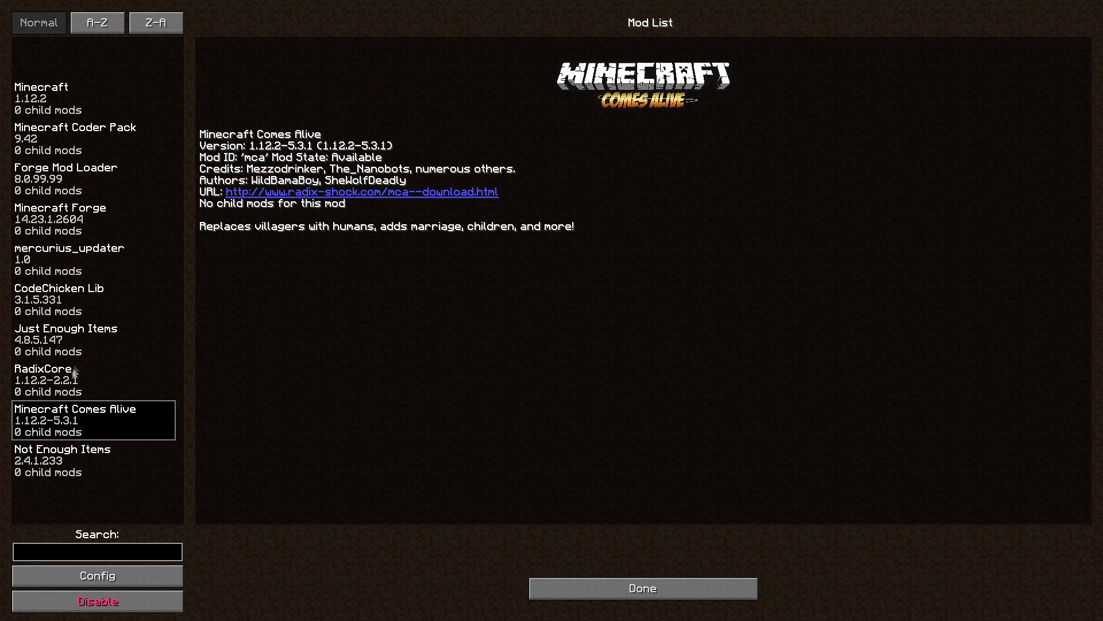
click(73, 372)
click(82, 357)
click(79, 391)
click(73, 417)
click(75, 386)
click(77, 420)
click(80, 380)
click(82, 426)
click(617, 587)
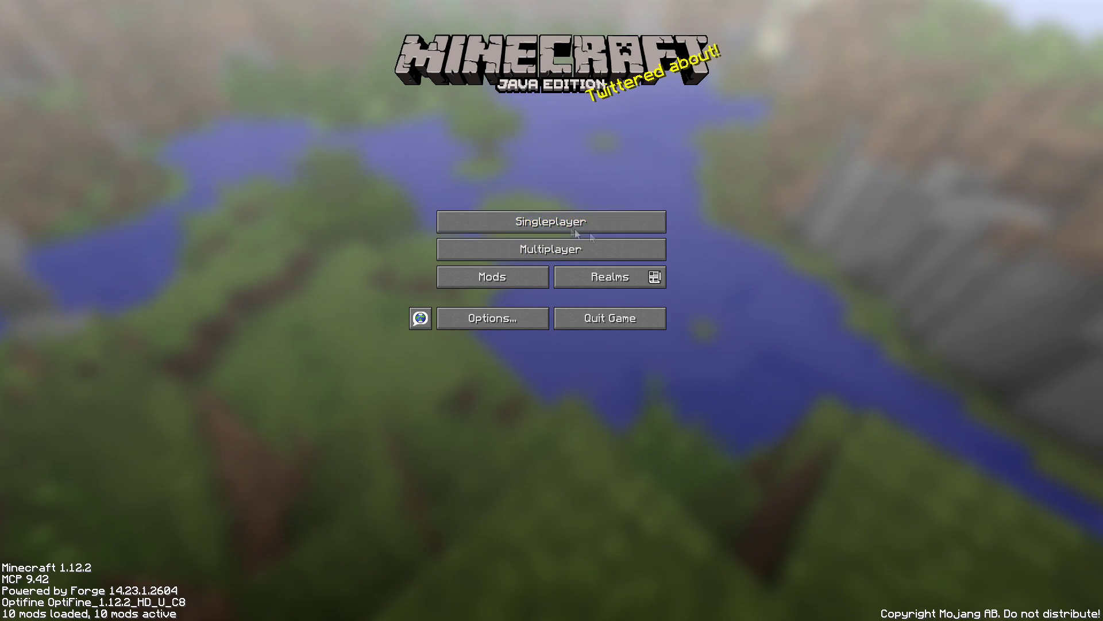
Load the singleplayer world "Mod Review" and cycle through the hotbar items
click(562, 223)
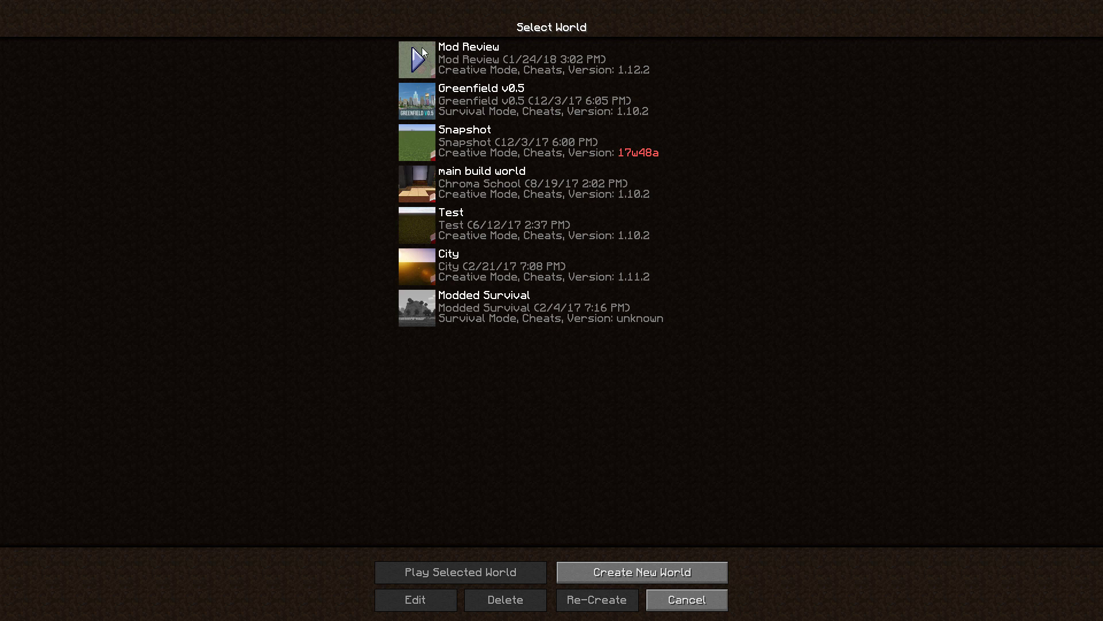
double_click(620, 193)
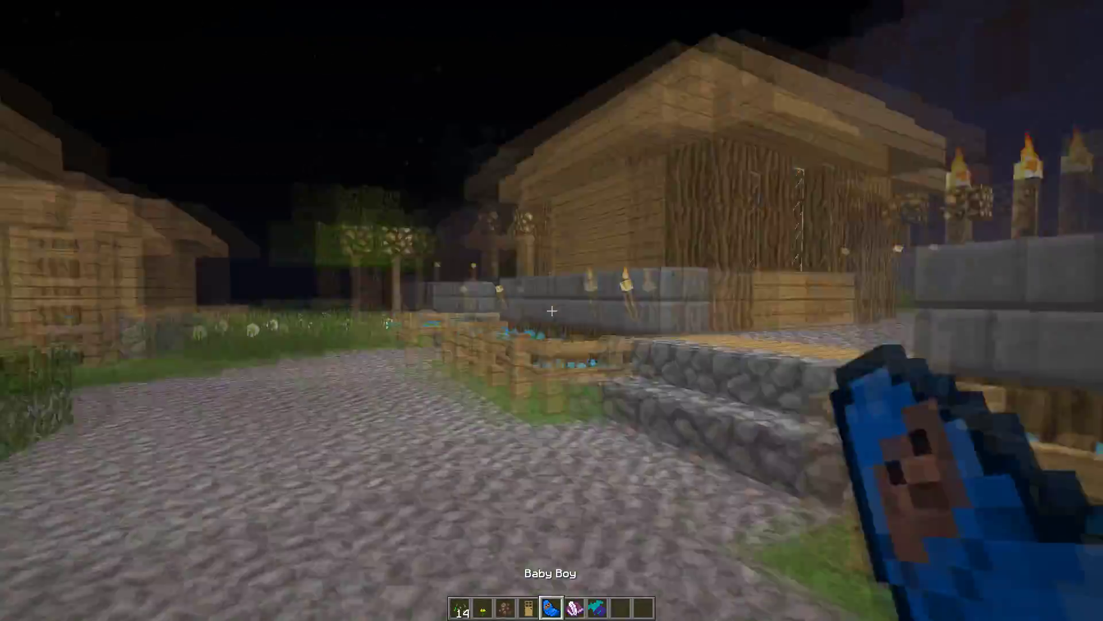
scroll(551, 310, down, 3)
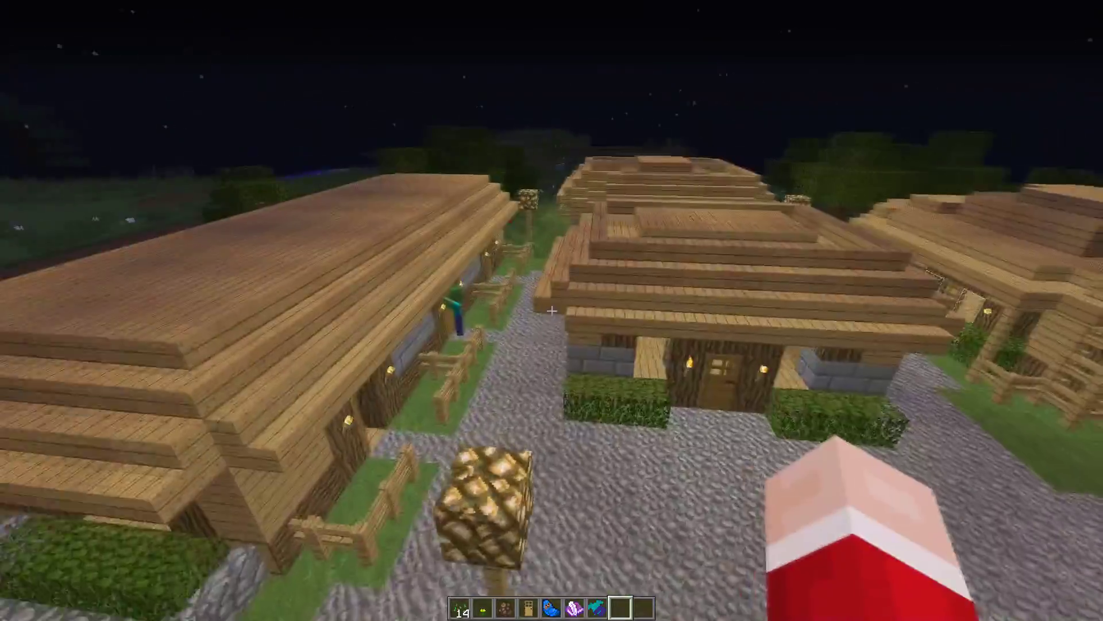
scroll(552, 311, up, 1)
scroll(551, 310, up, 2)
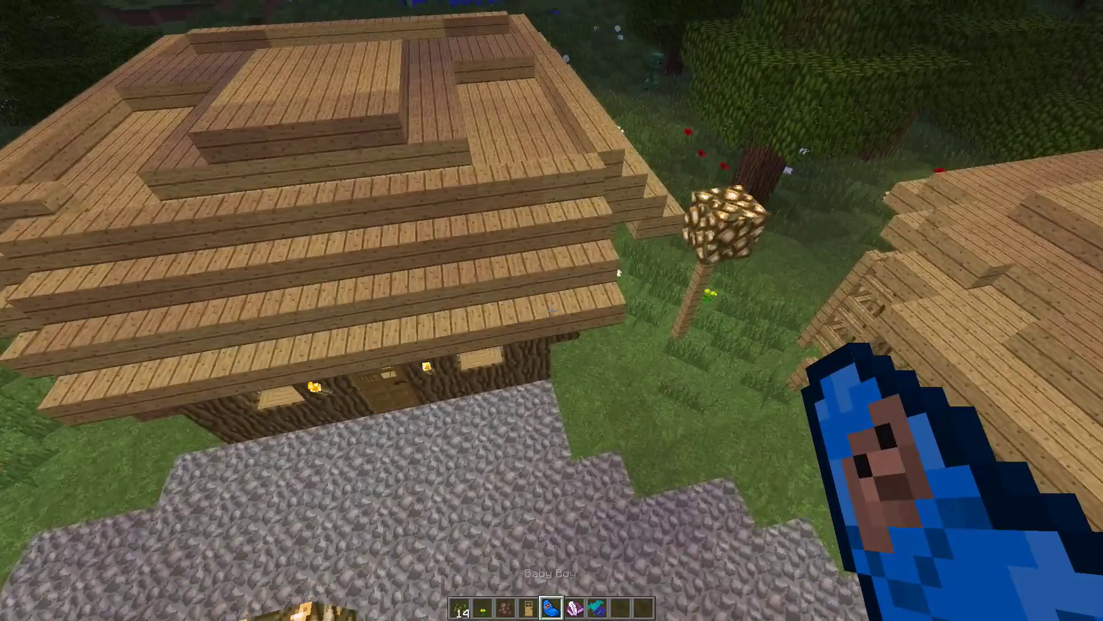
View the Minecraft Comes Alive items on the second page of the creative inventory
key(e)
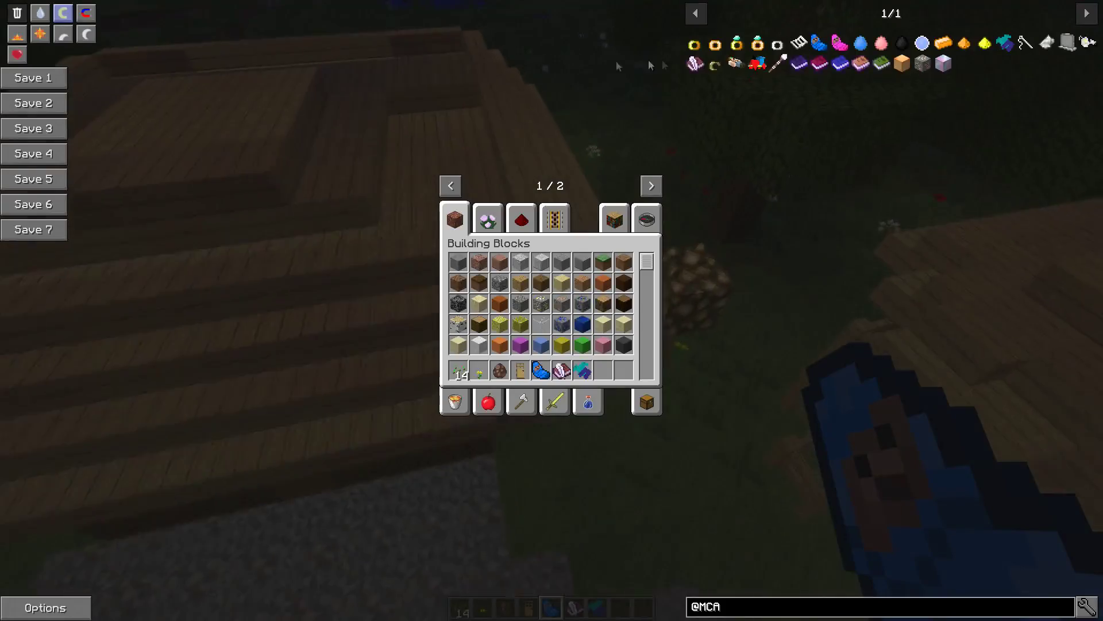
click(651, 186)
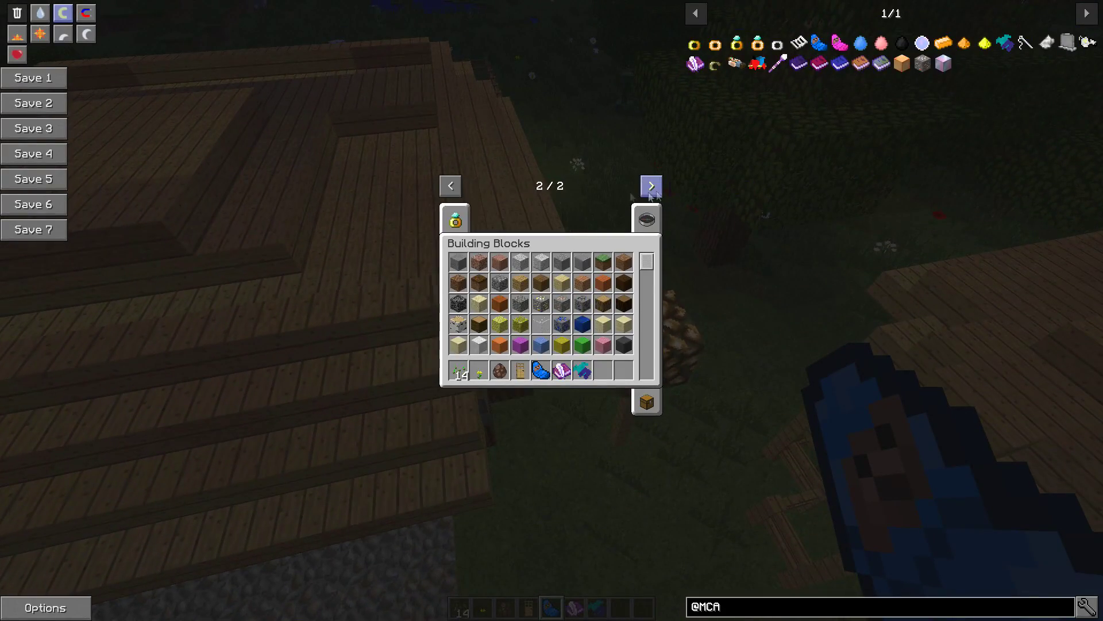
click(457, 218)
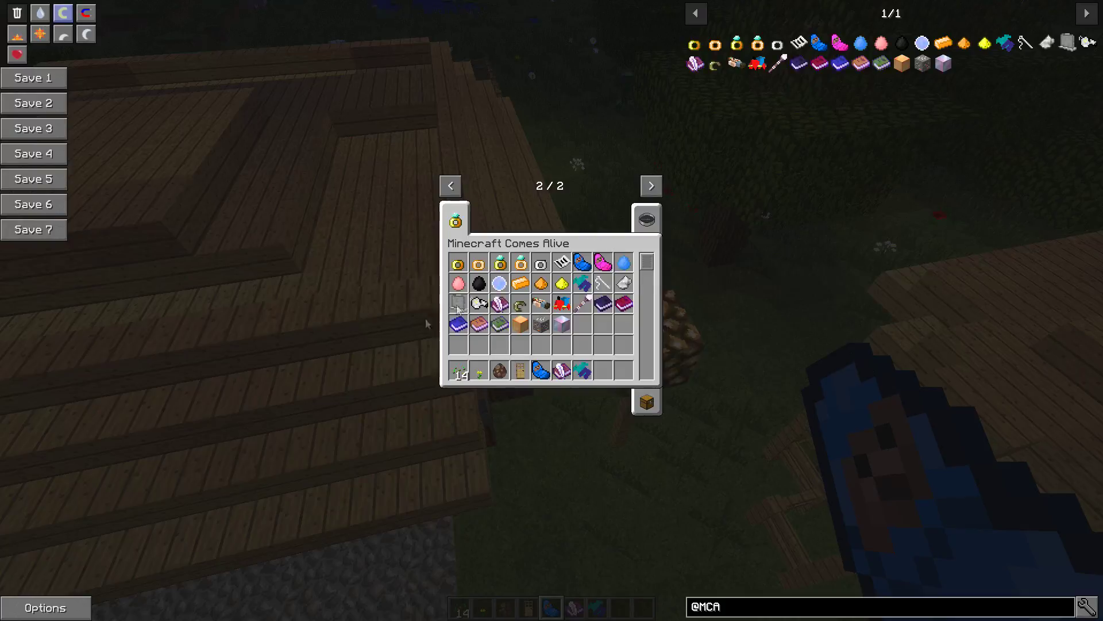
key(e)
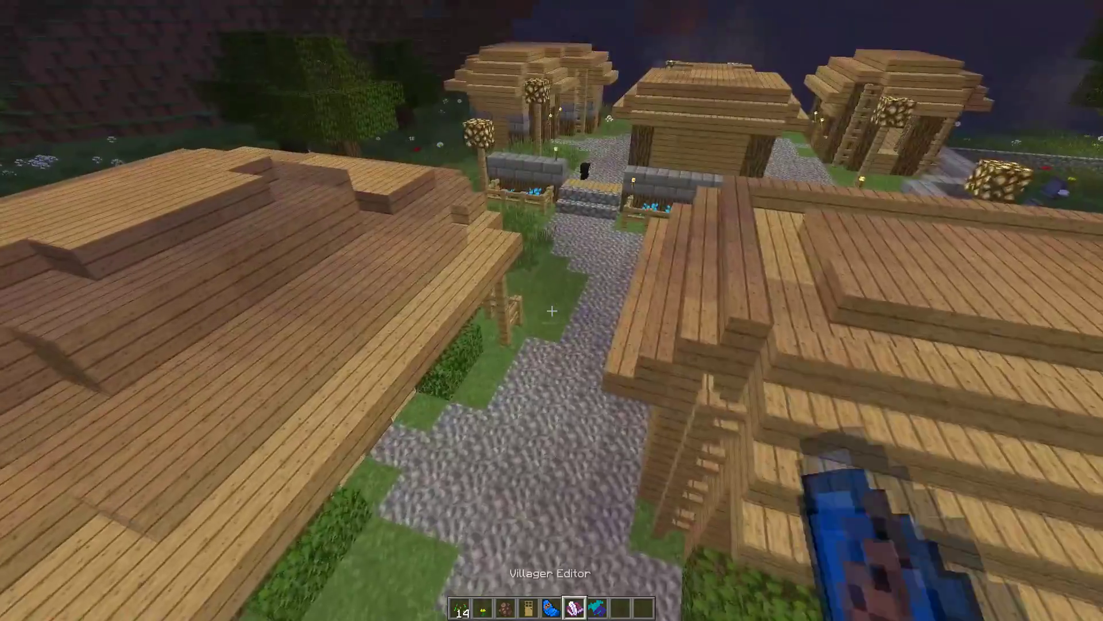
Fly over the village and the surrounding fields with an empty hotbar slot selected to examine the buildings and terrain
key(8)
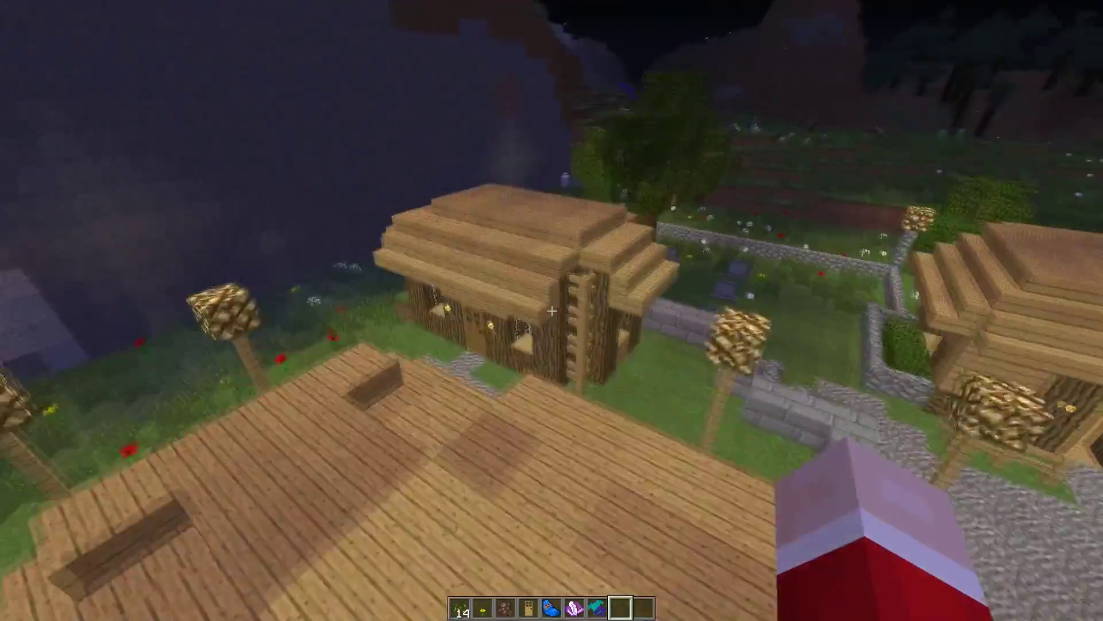
key(6)
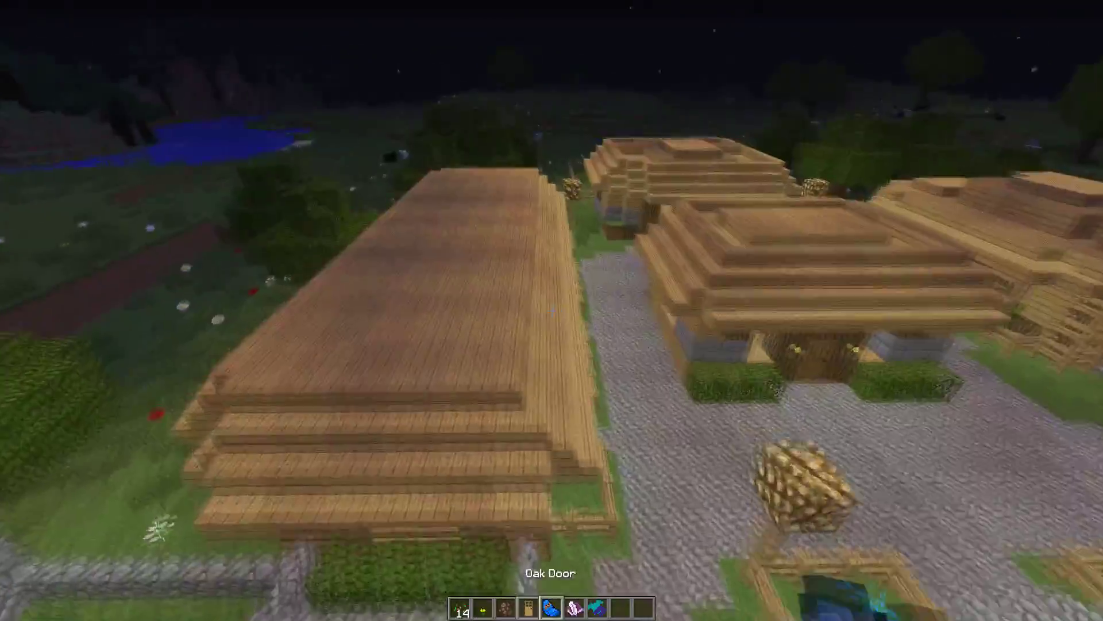
key(8)
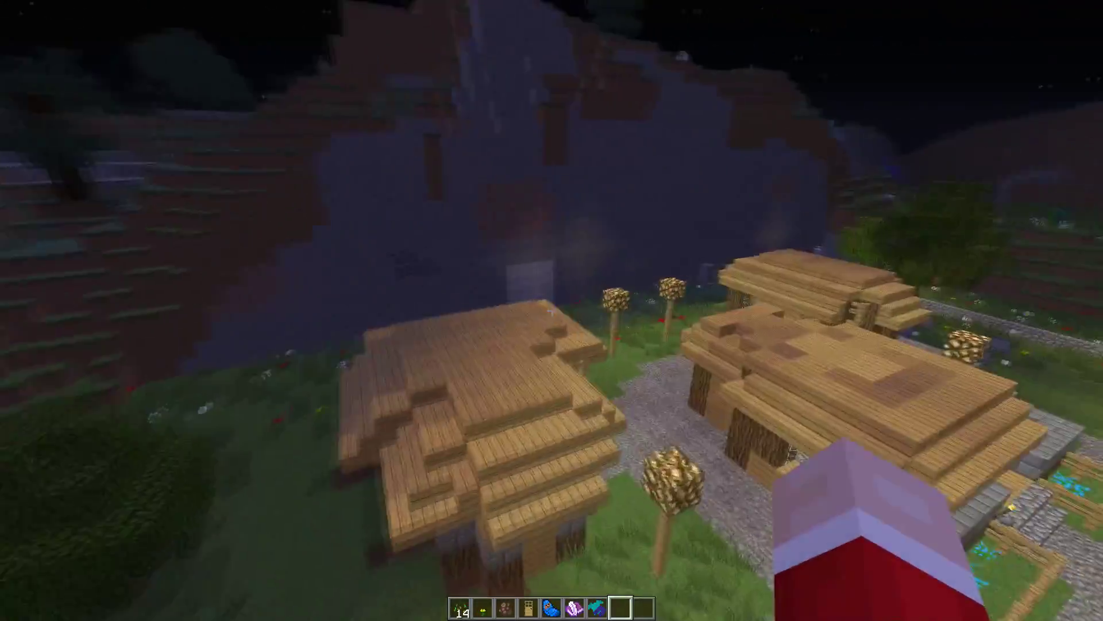
key(w)
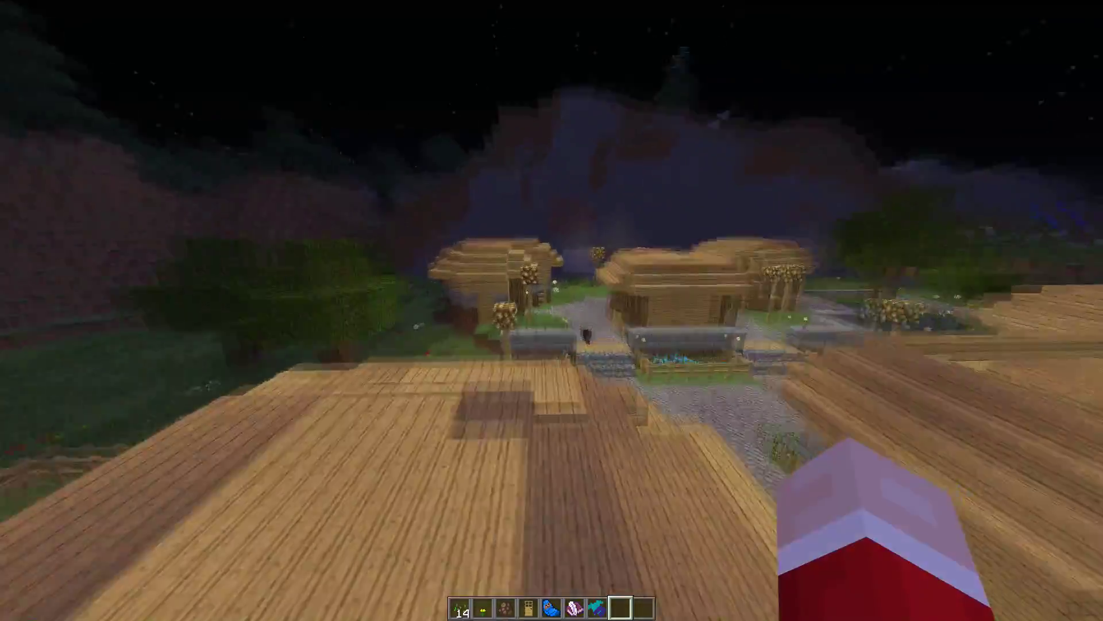
key(space)
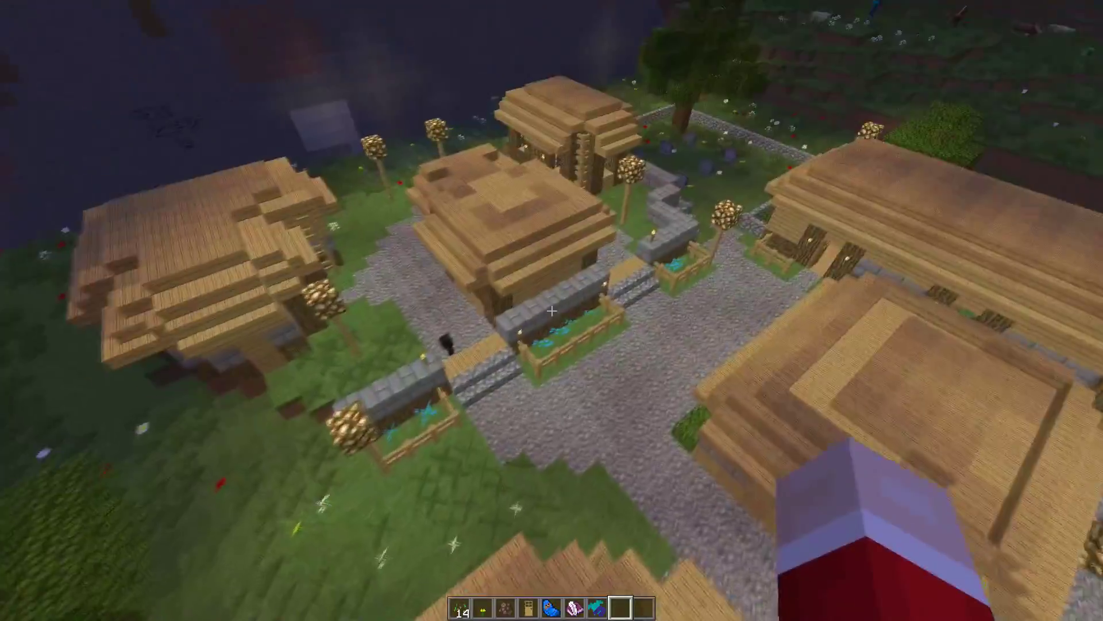
key(w)
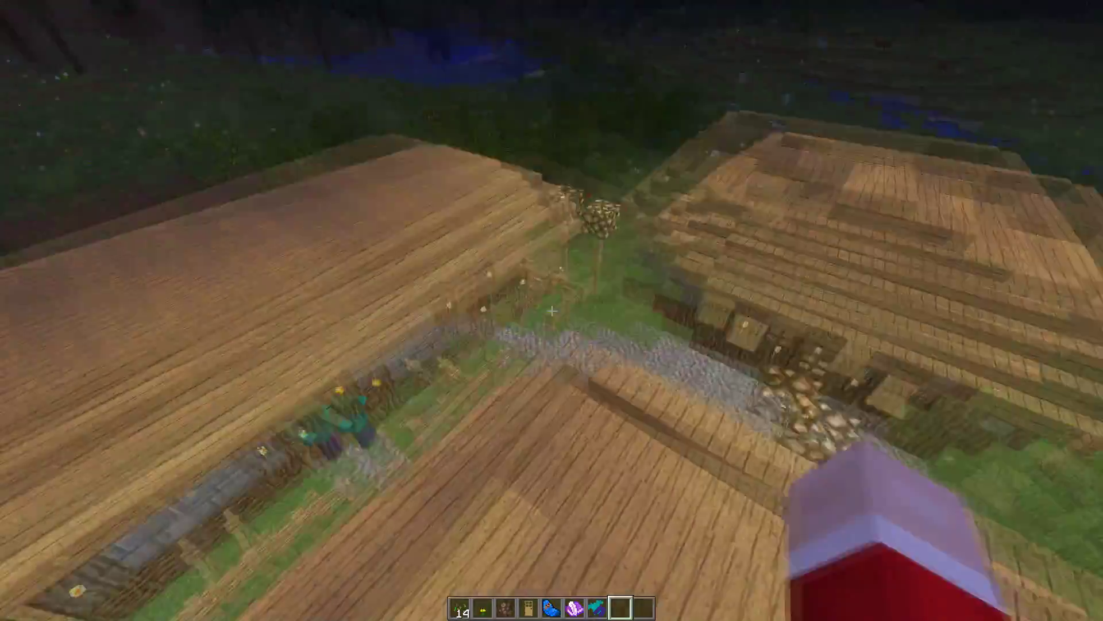
key(w)
key(w)
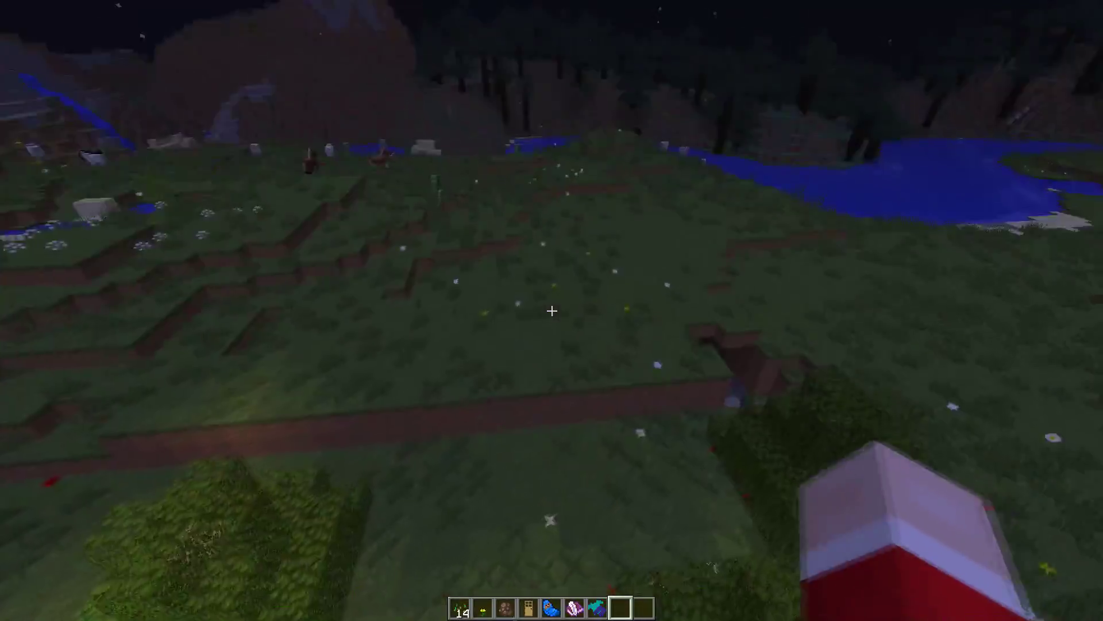
key(w)
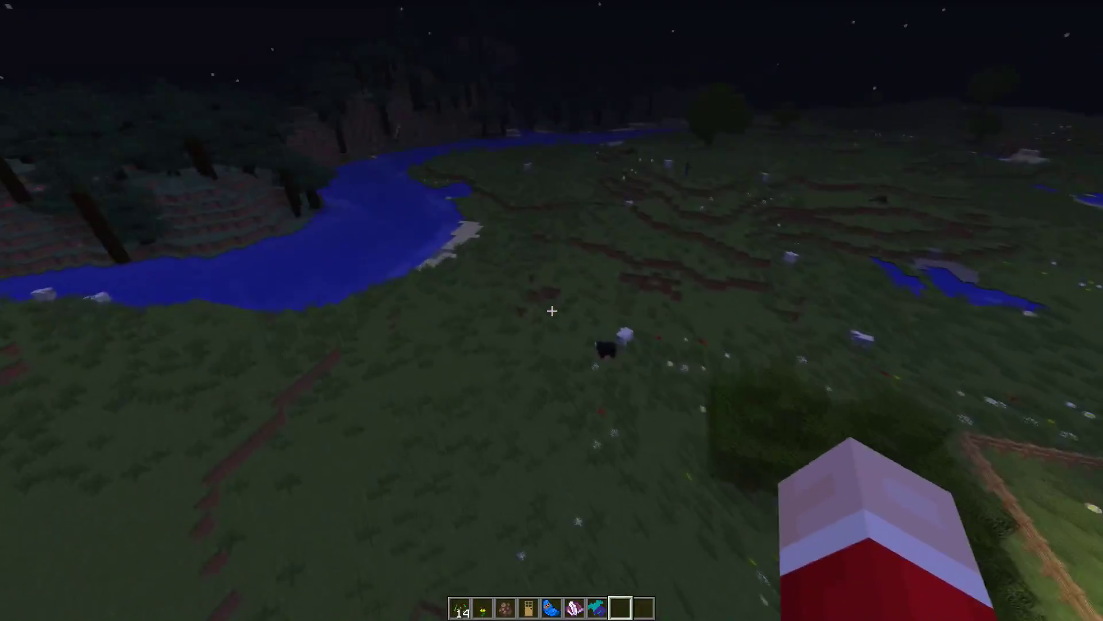
key(w)
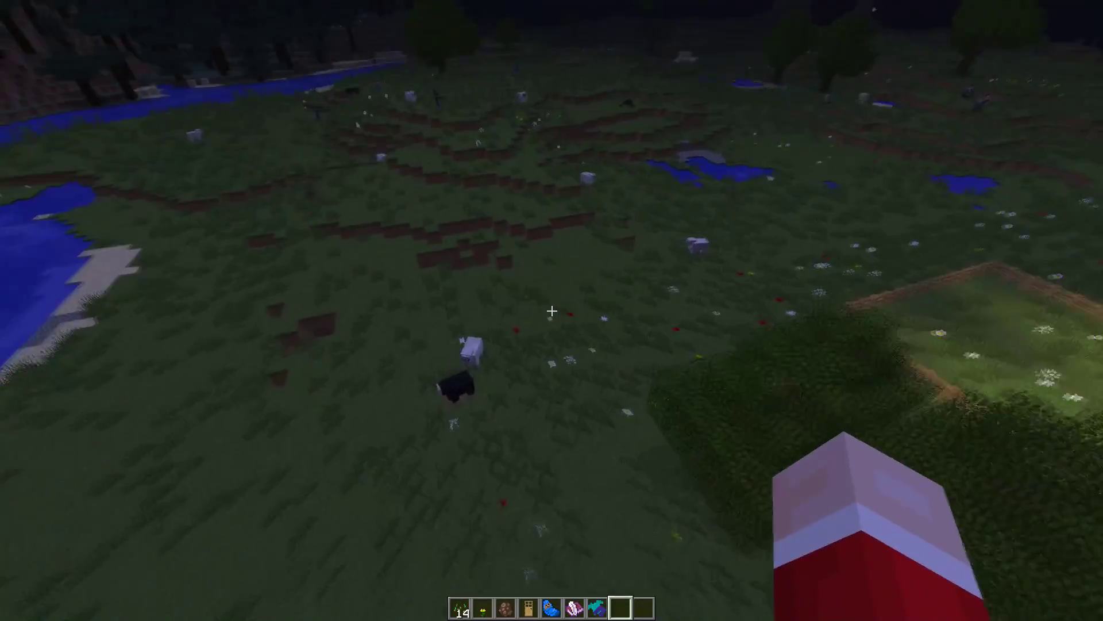
key(w)
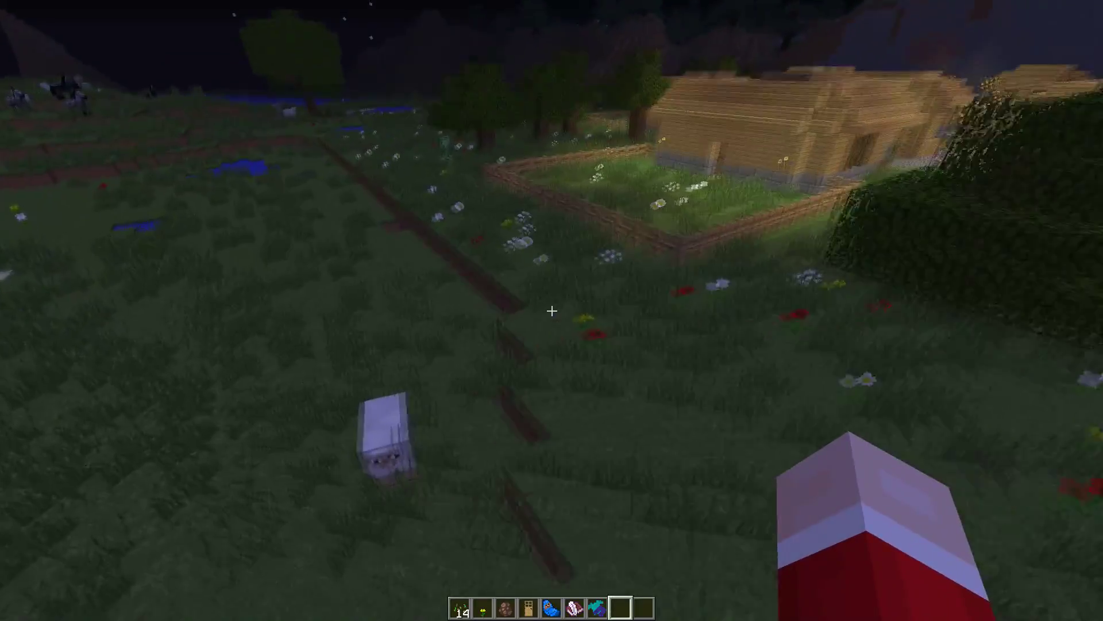